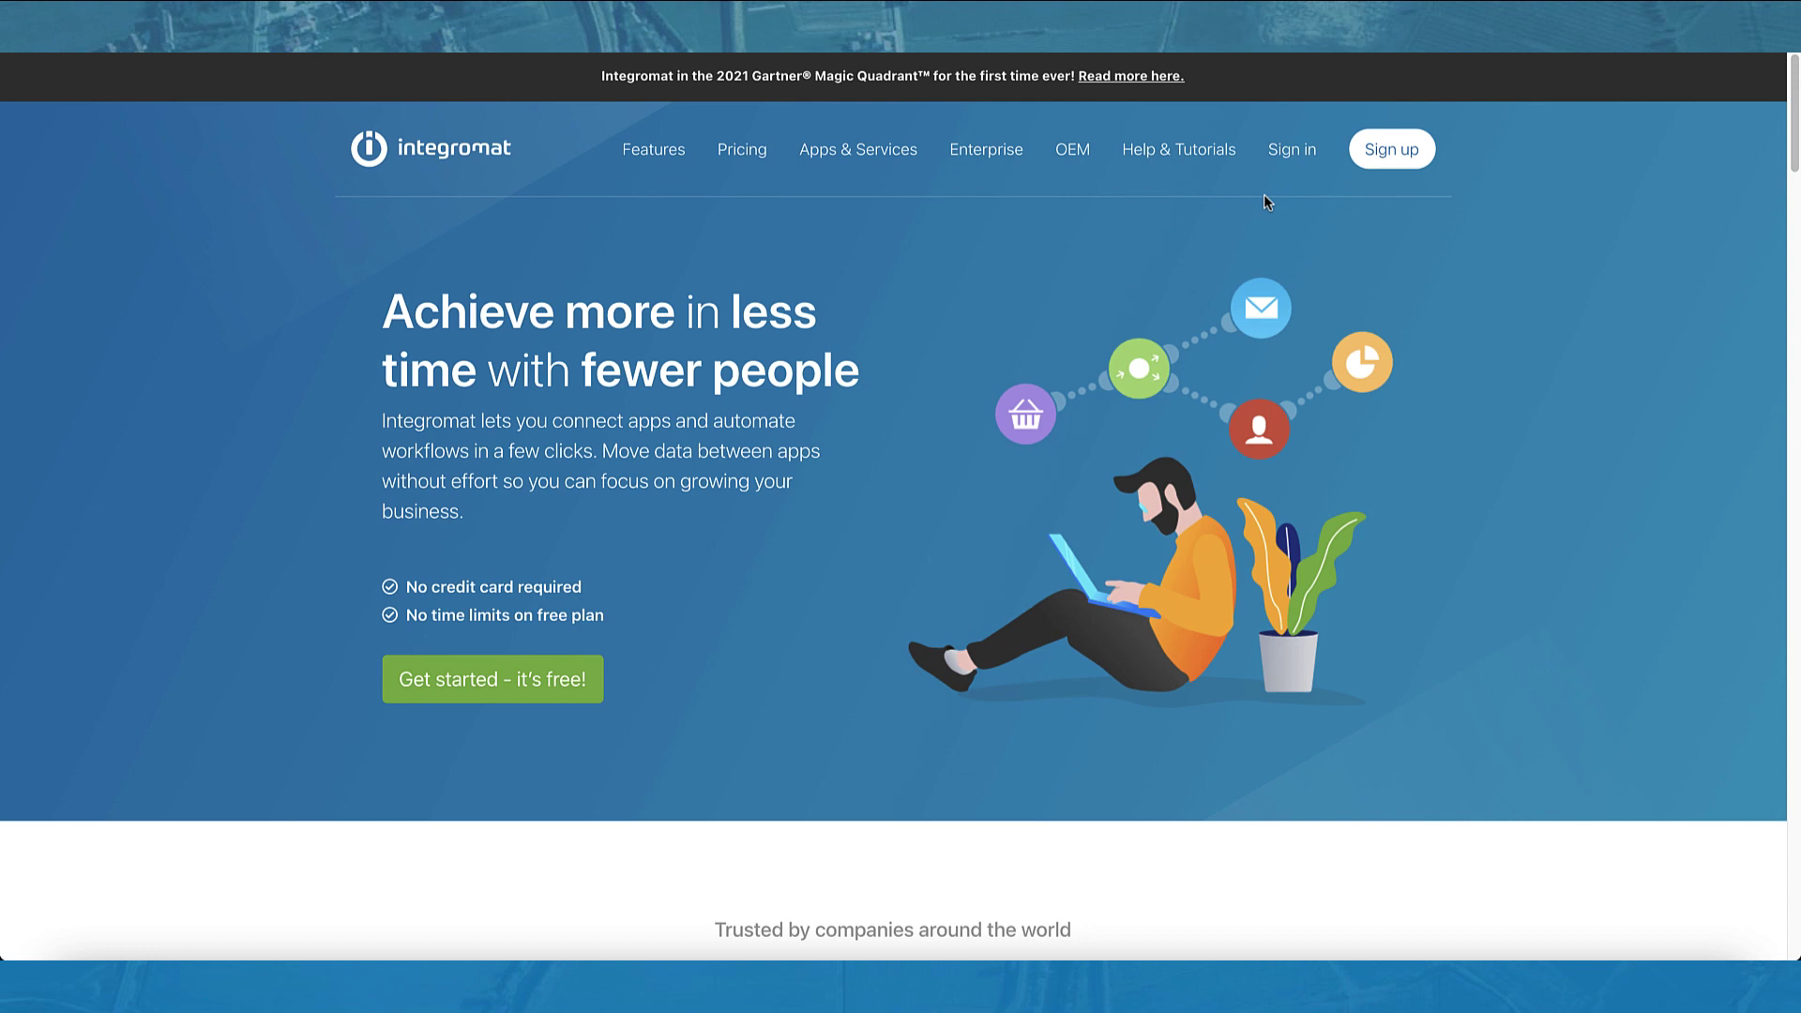
# Step: Sign in, create a new scenario, and pick ArcGIS Field Maps for its first module
pyautogui.click(1299, 152)
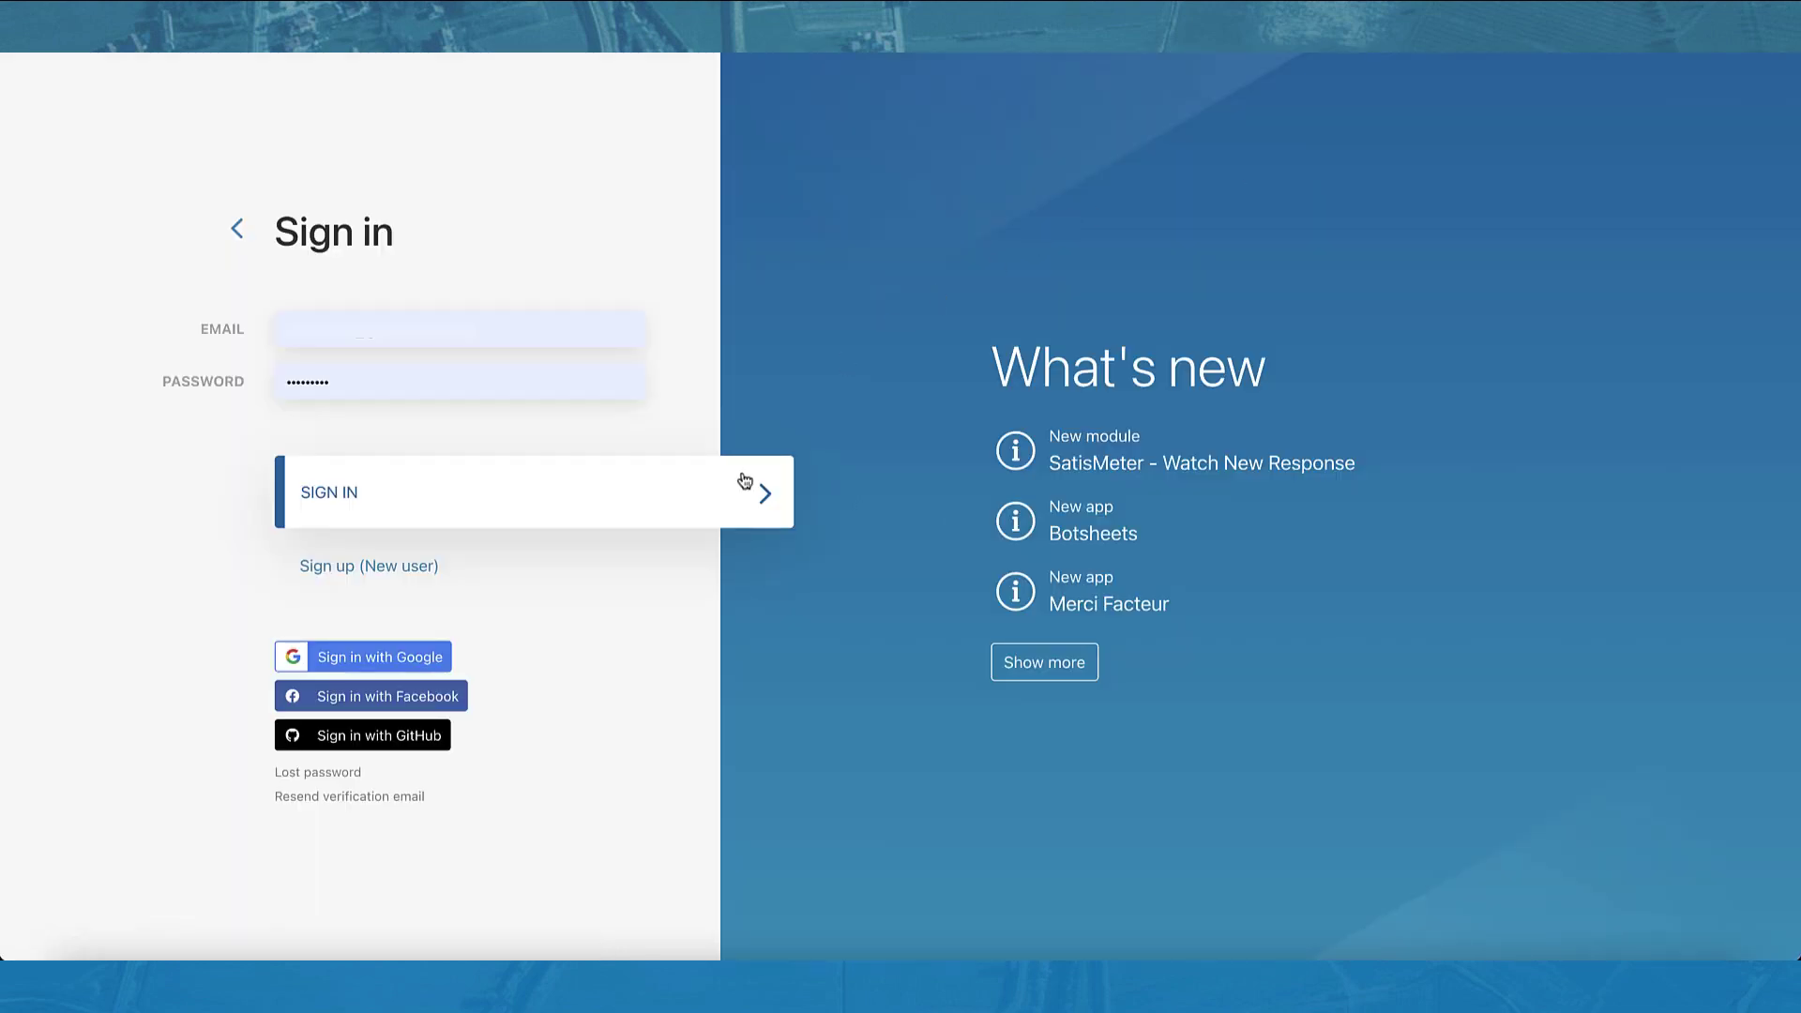
pyautogui.click(734, 510)
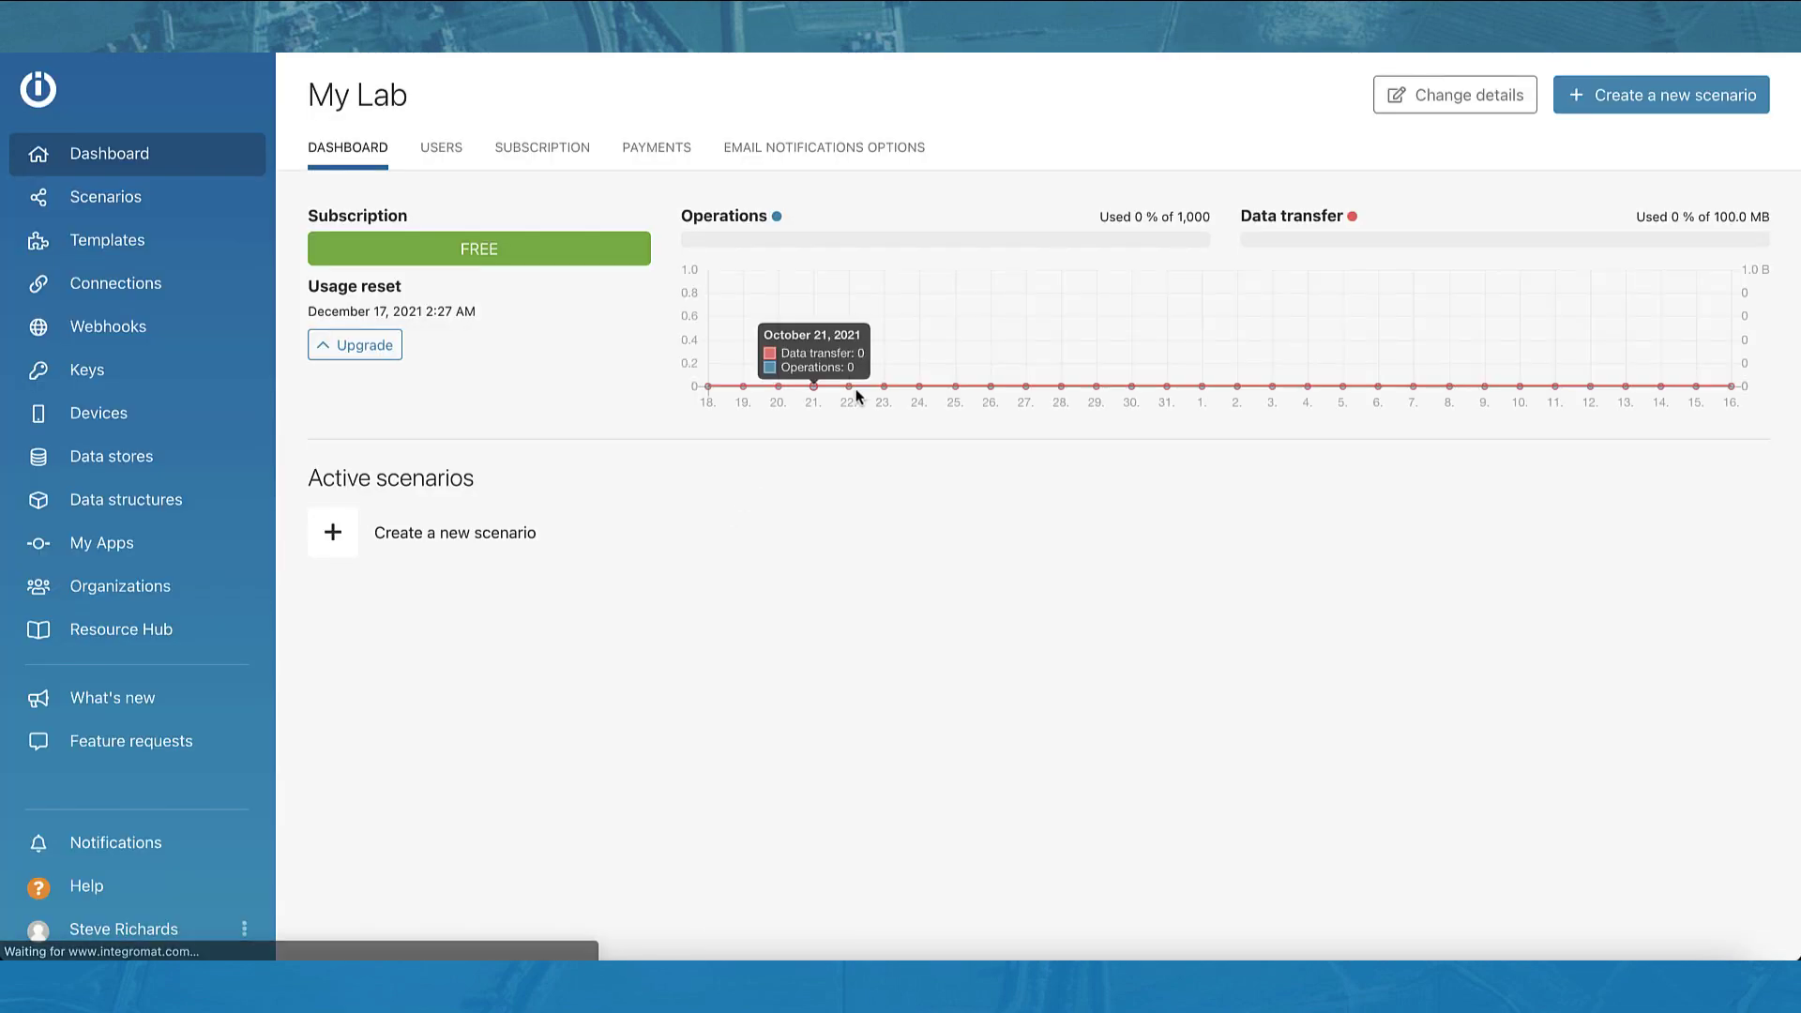
pyautogui.click(1658, 92)
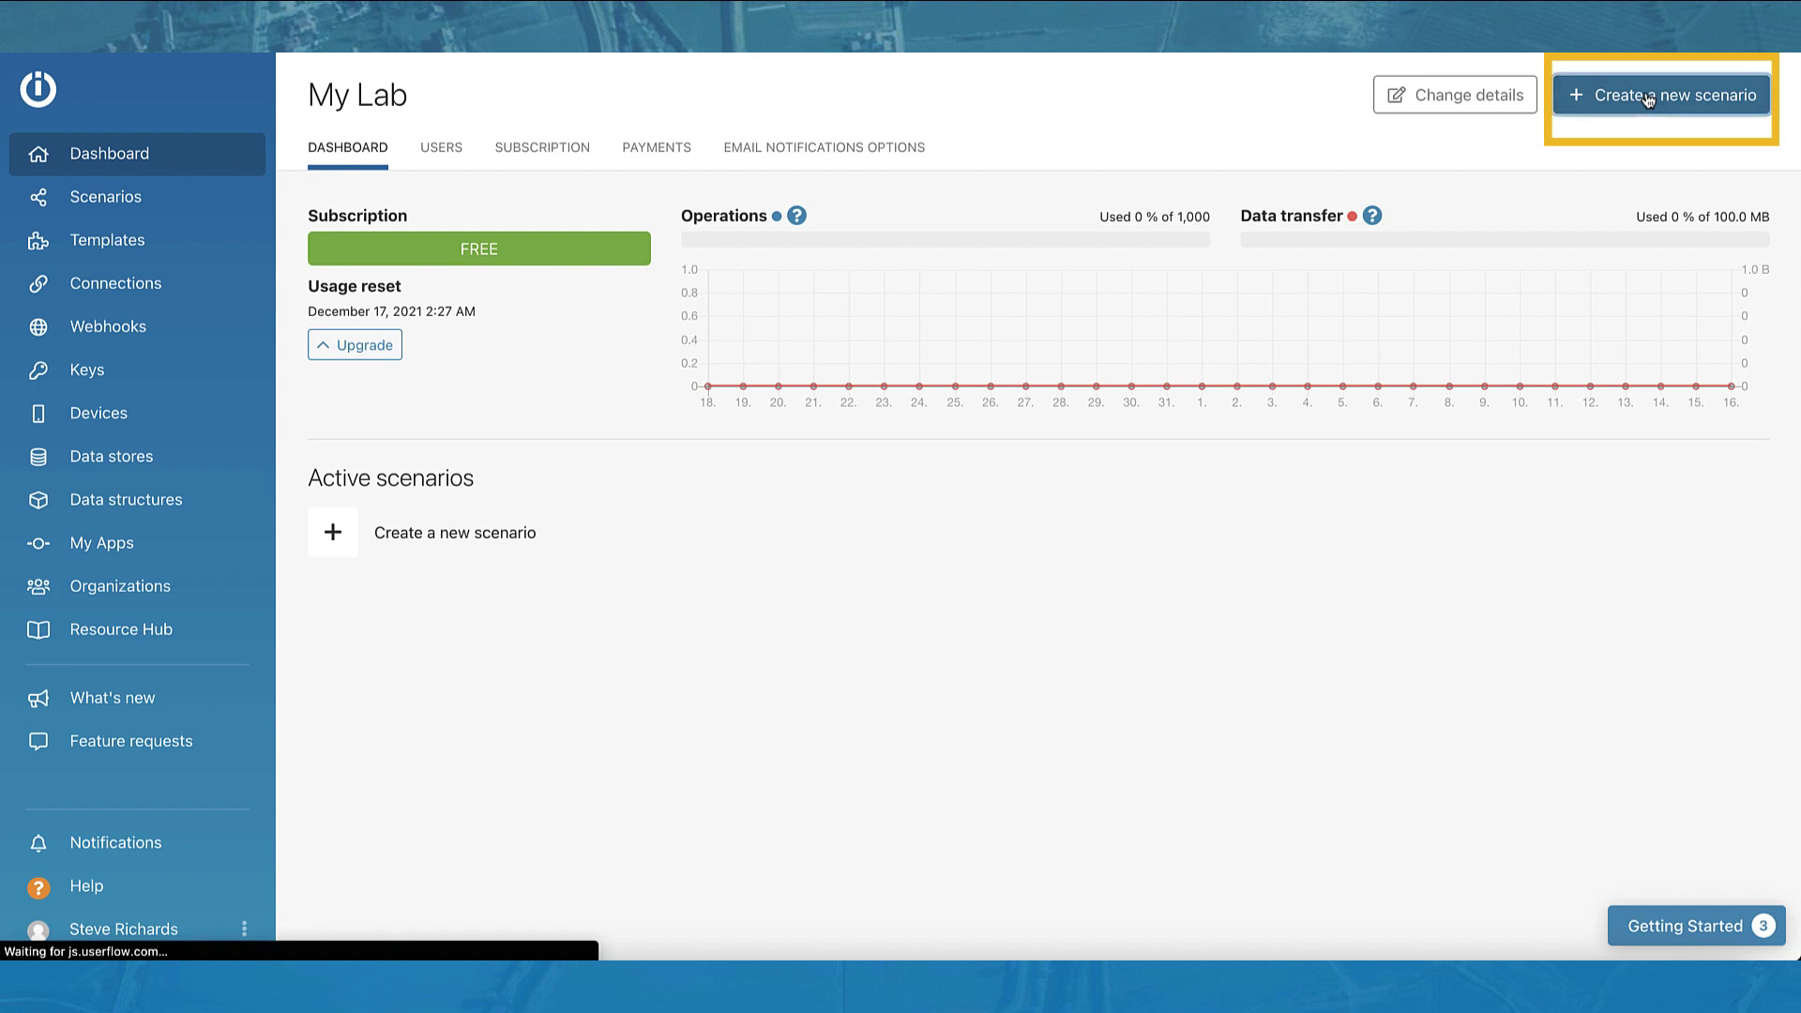
pyautogui.click(981, 474)
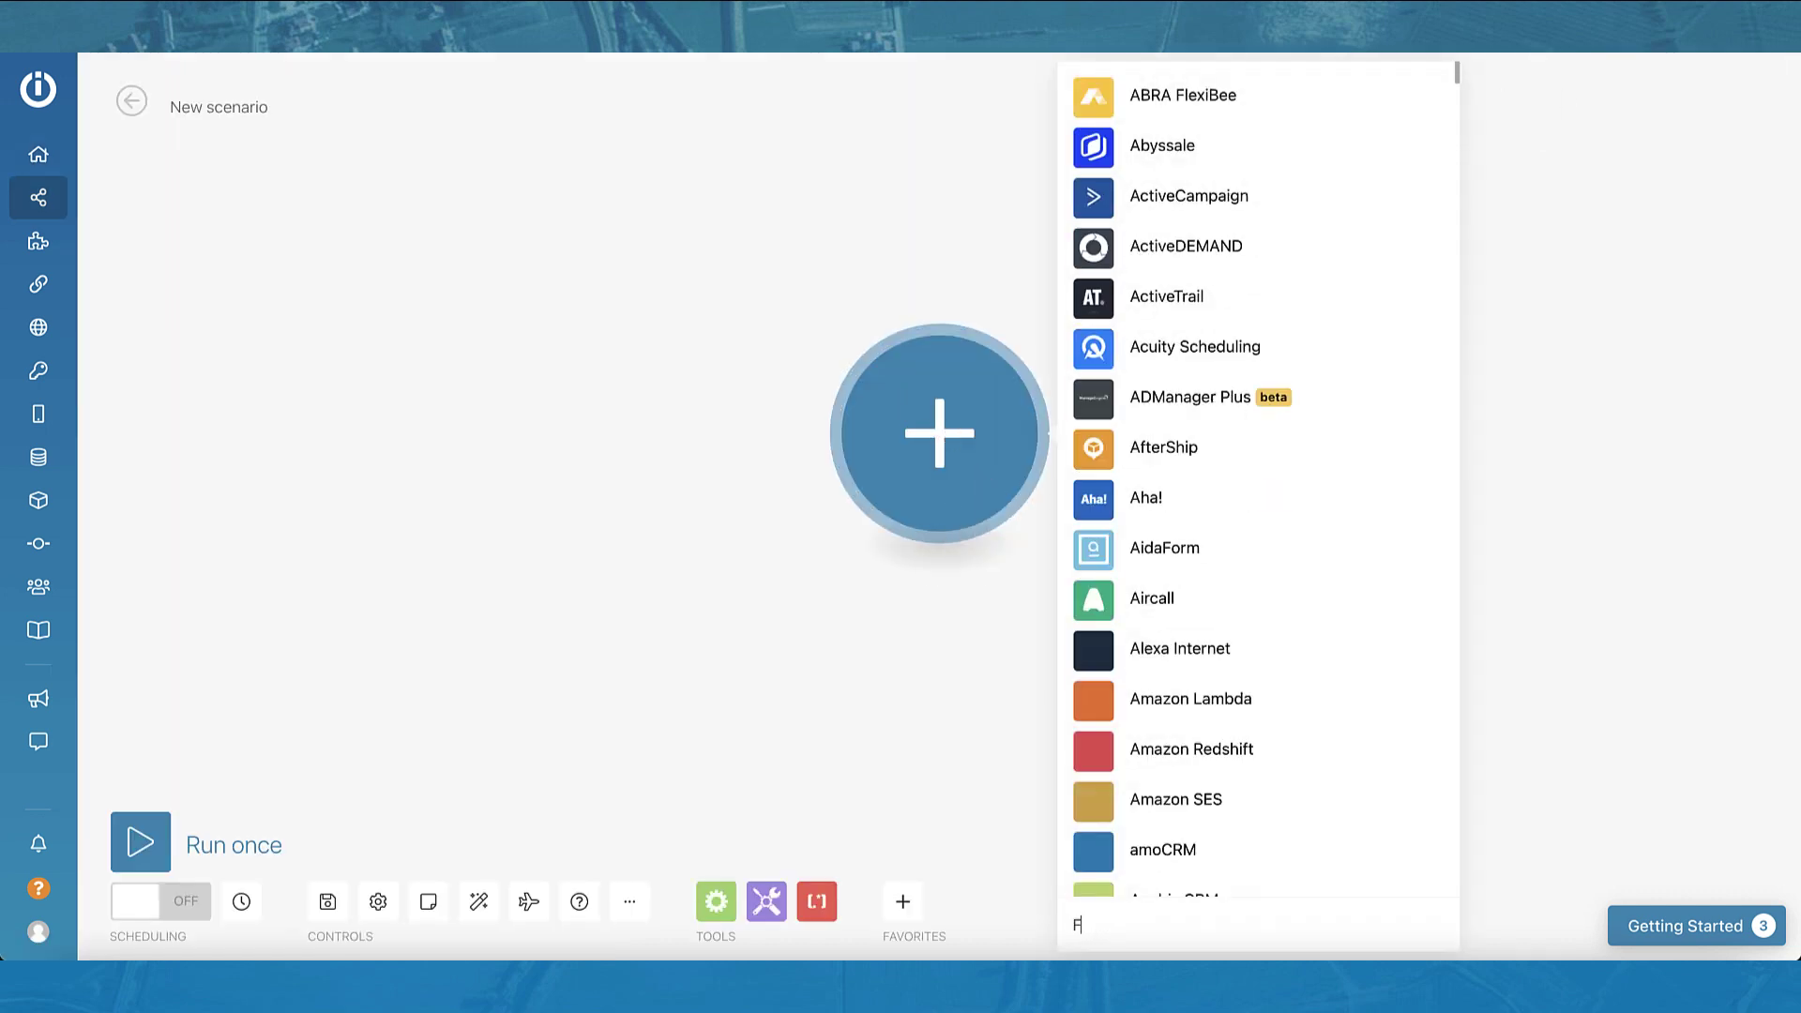
pyautogui.write('Field ')
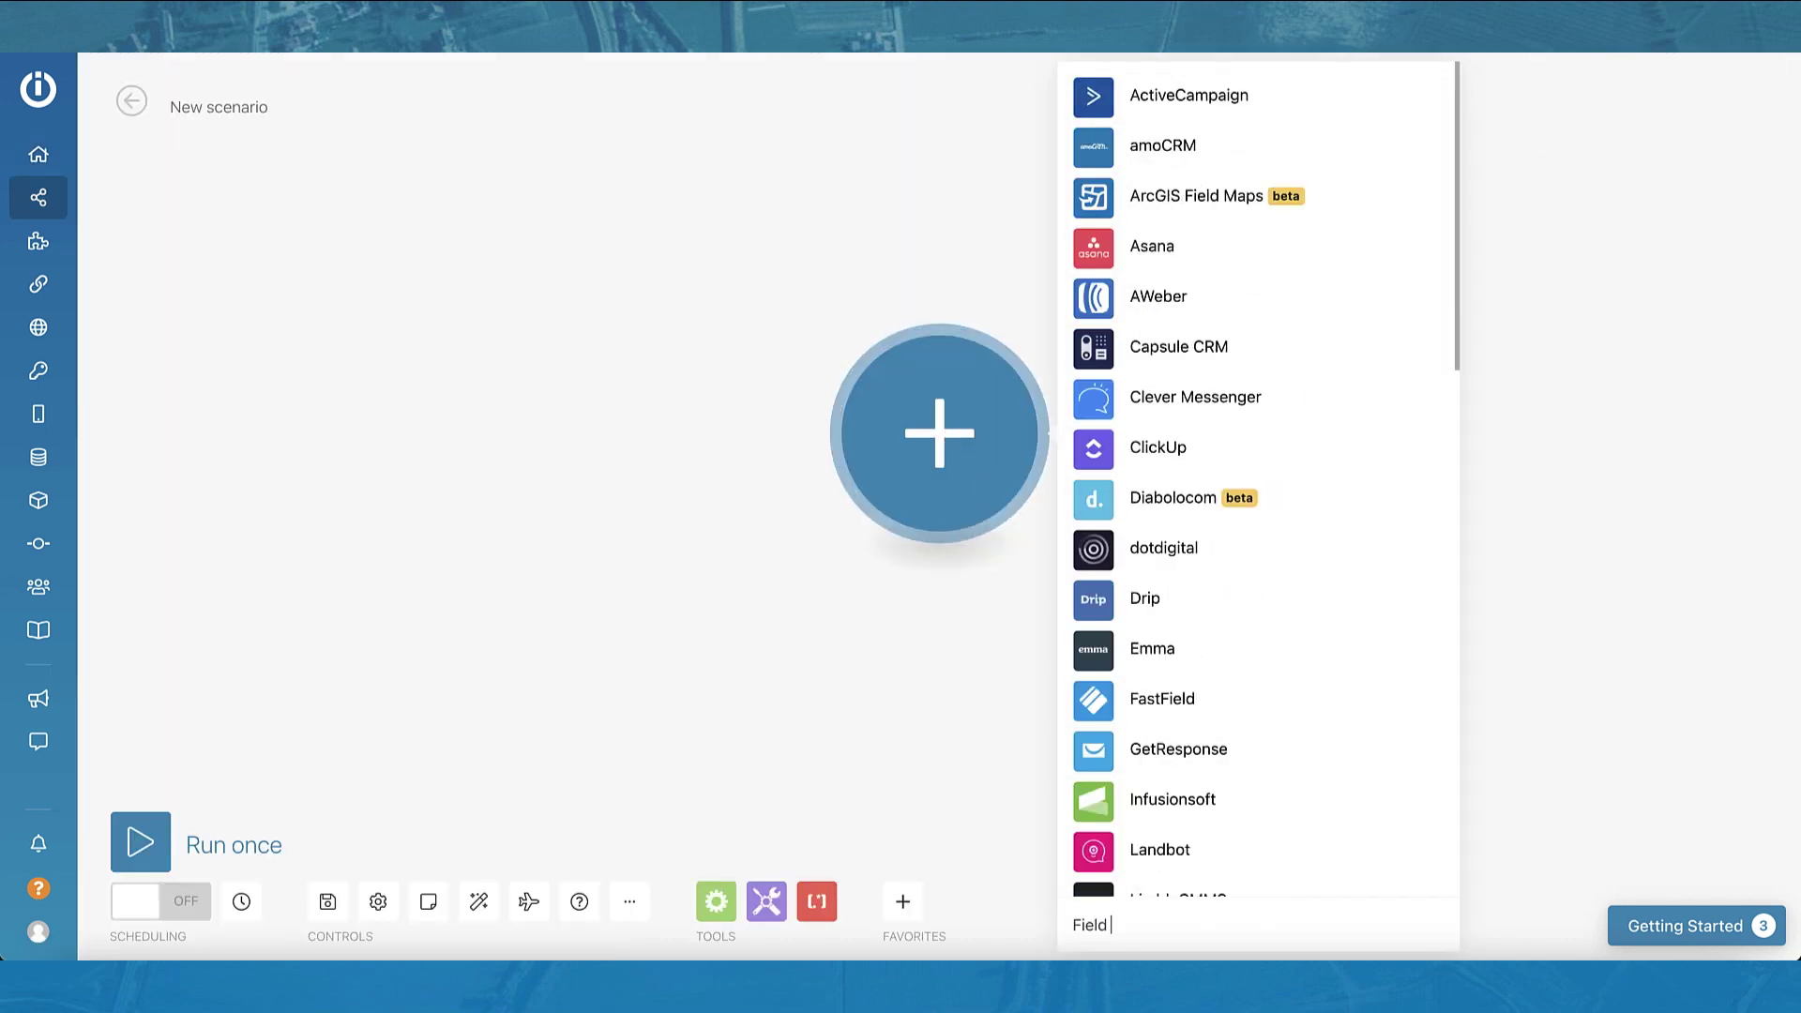
pyautogui.write('Maps')
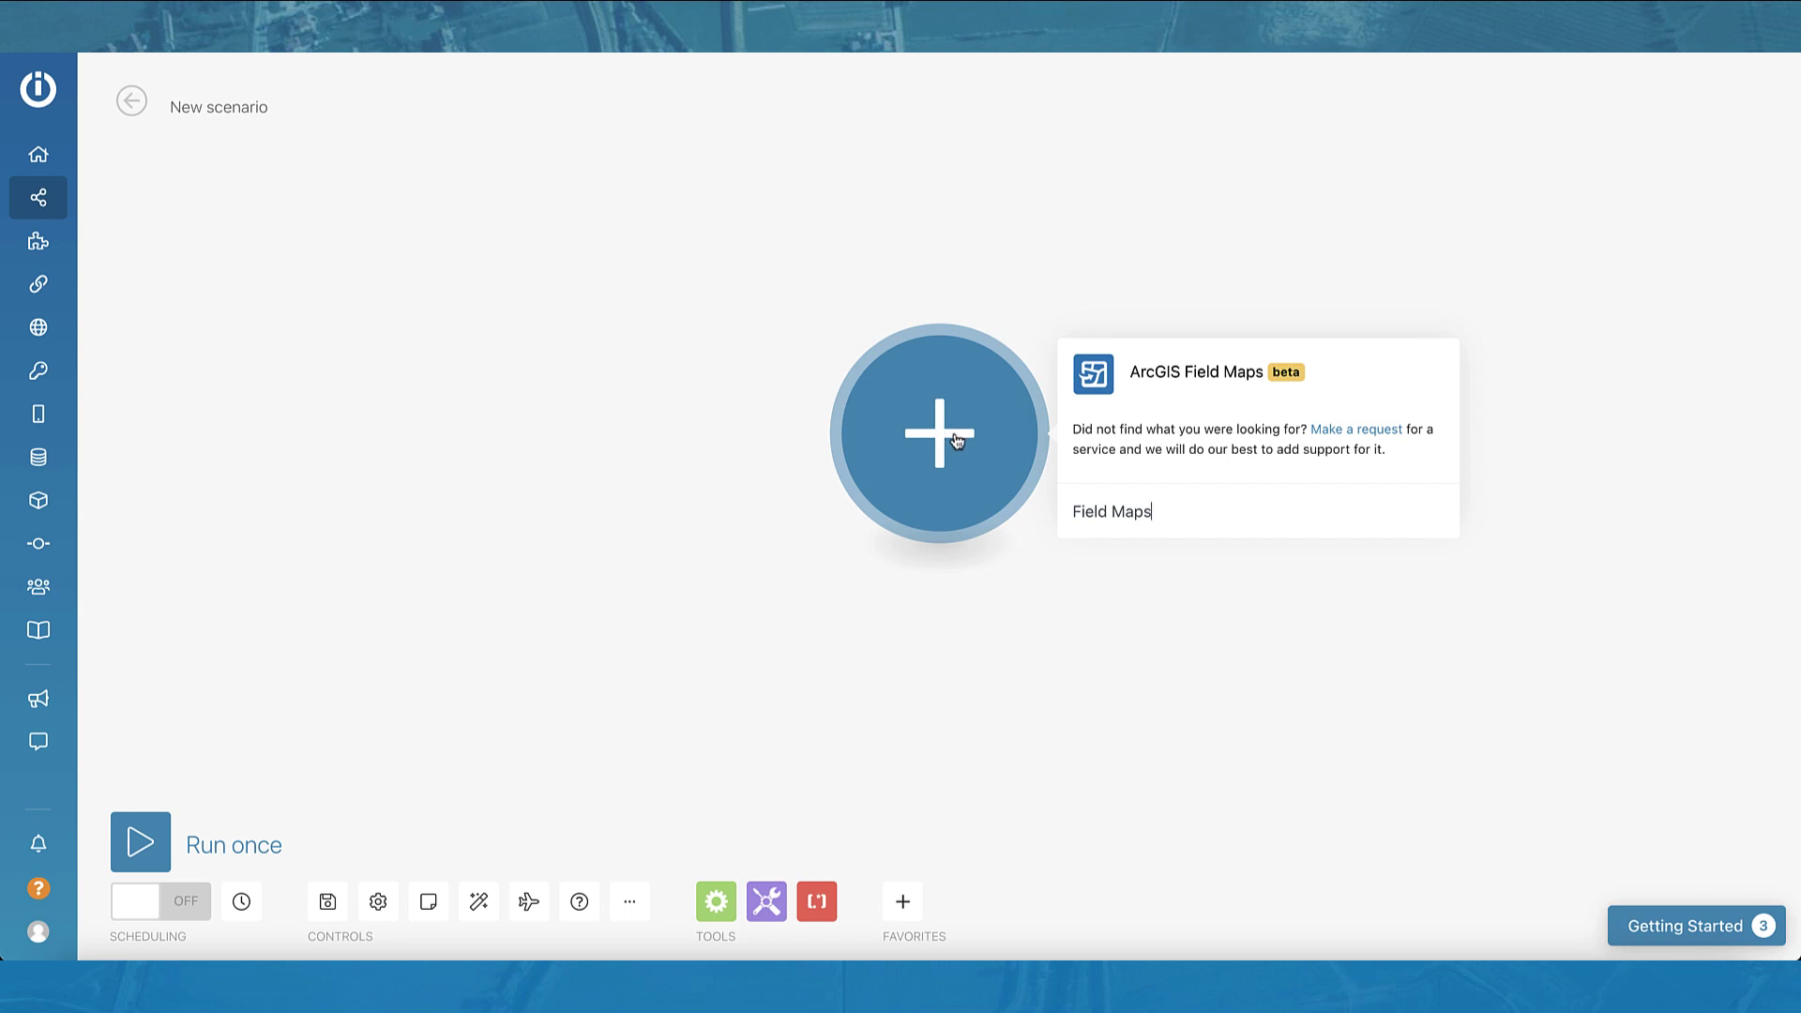
pyautogui.click(1162, 383)
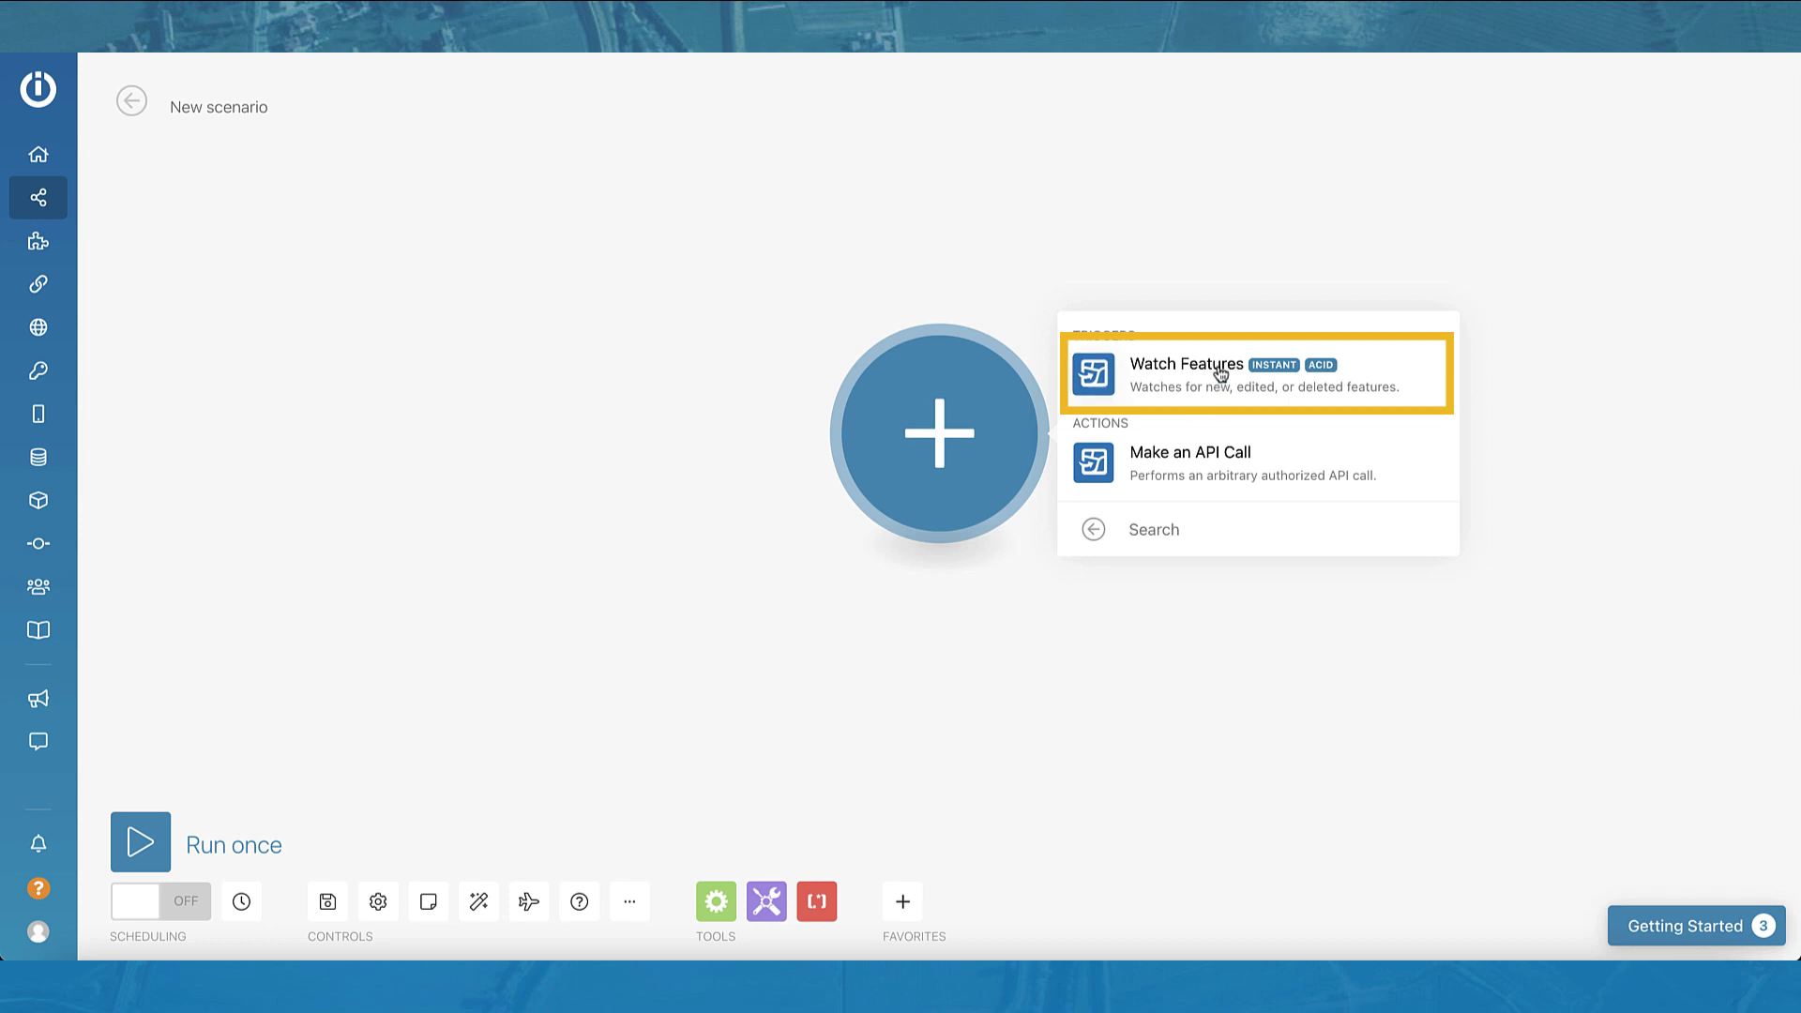
# Step: Choose the ArcGIS Field Maps Watch Features trigger
pyautogui.click(1218, 366)
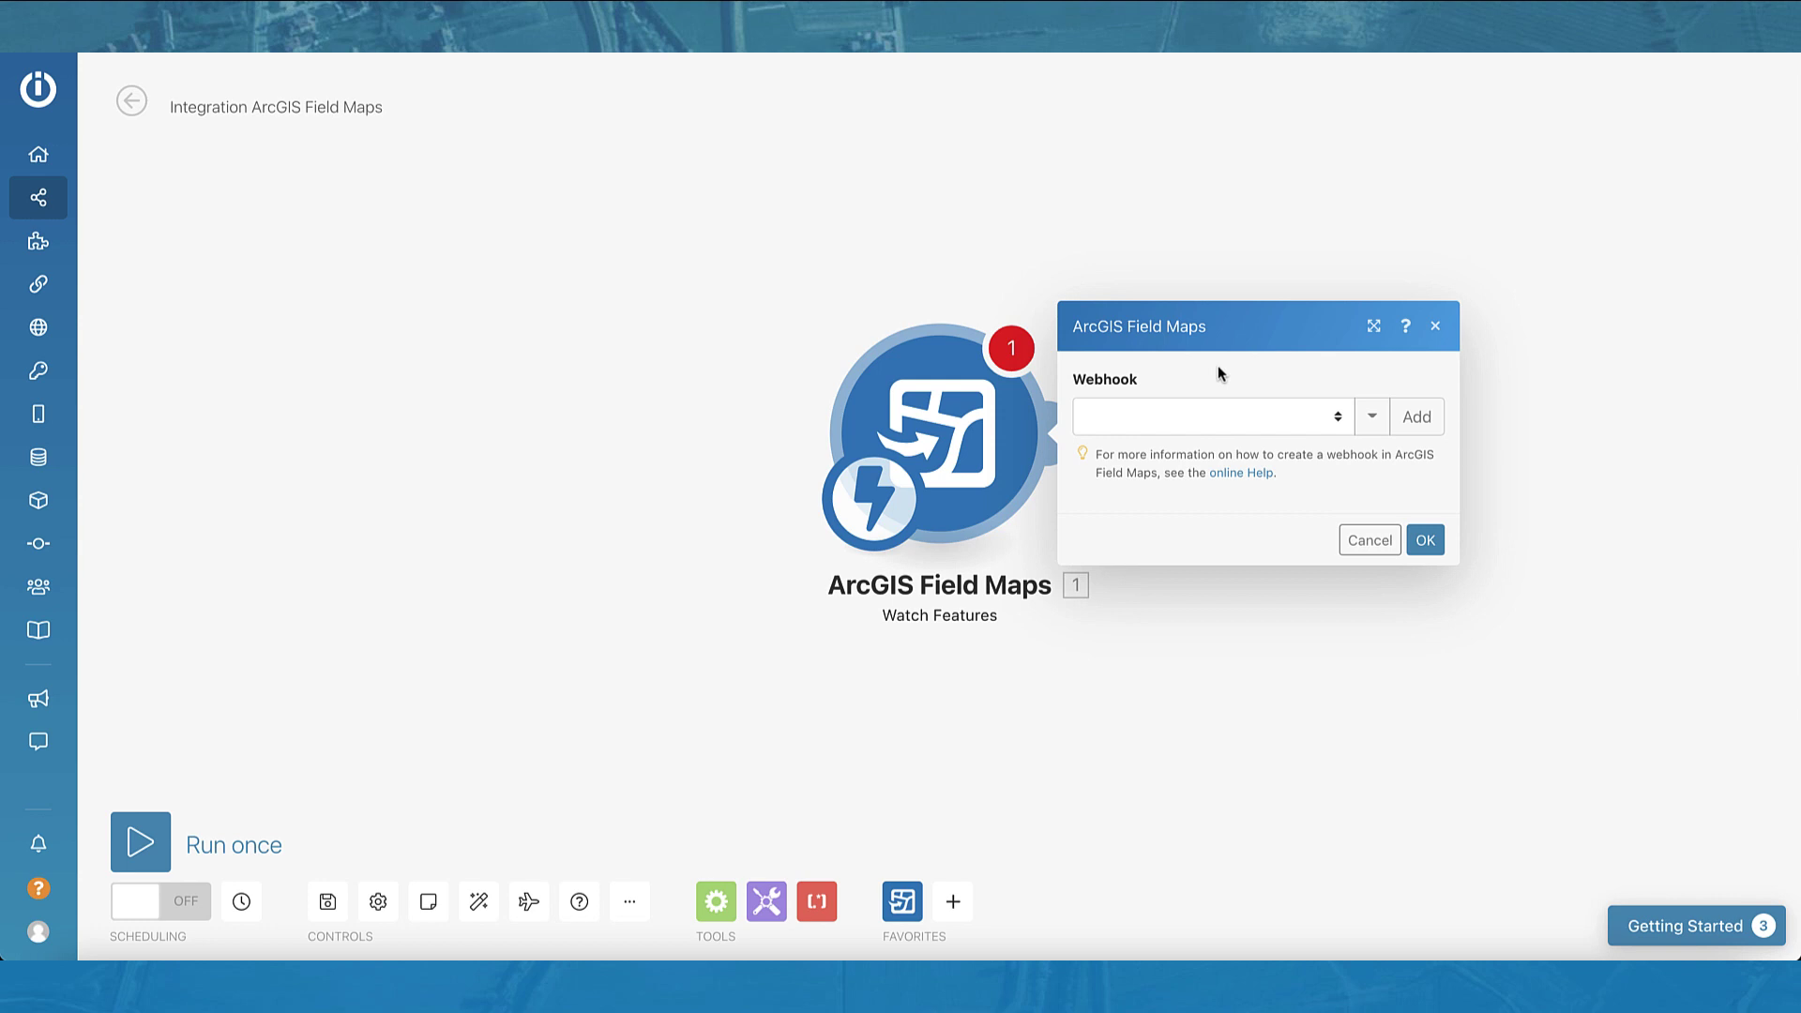
# Step: Add a new webhook named 'Debris Reporting Notification'
pyautogui.click(1412, 418)
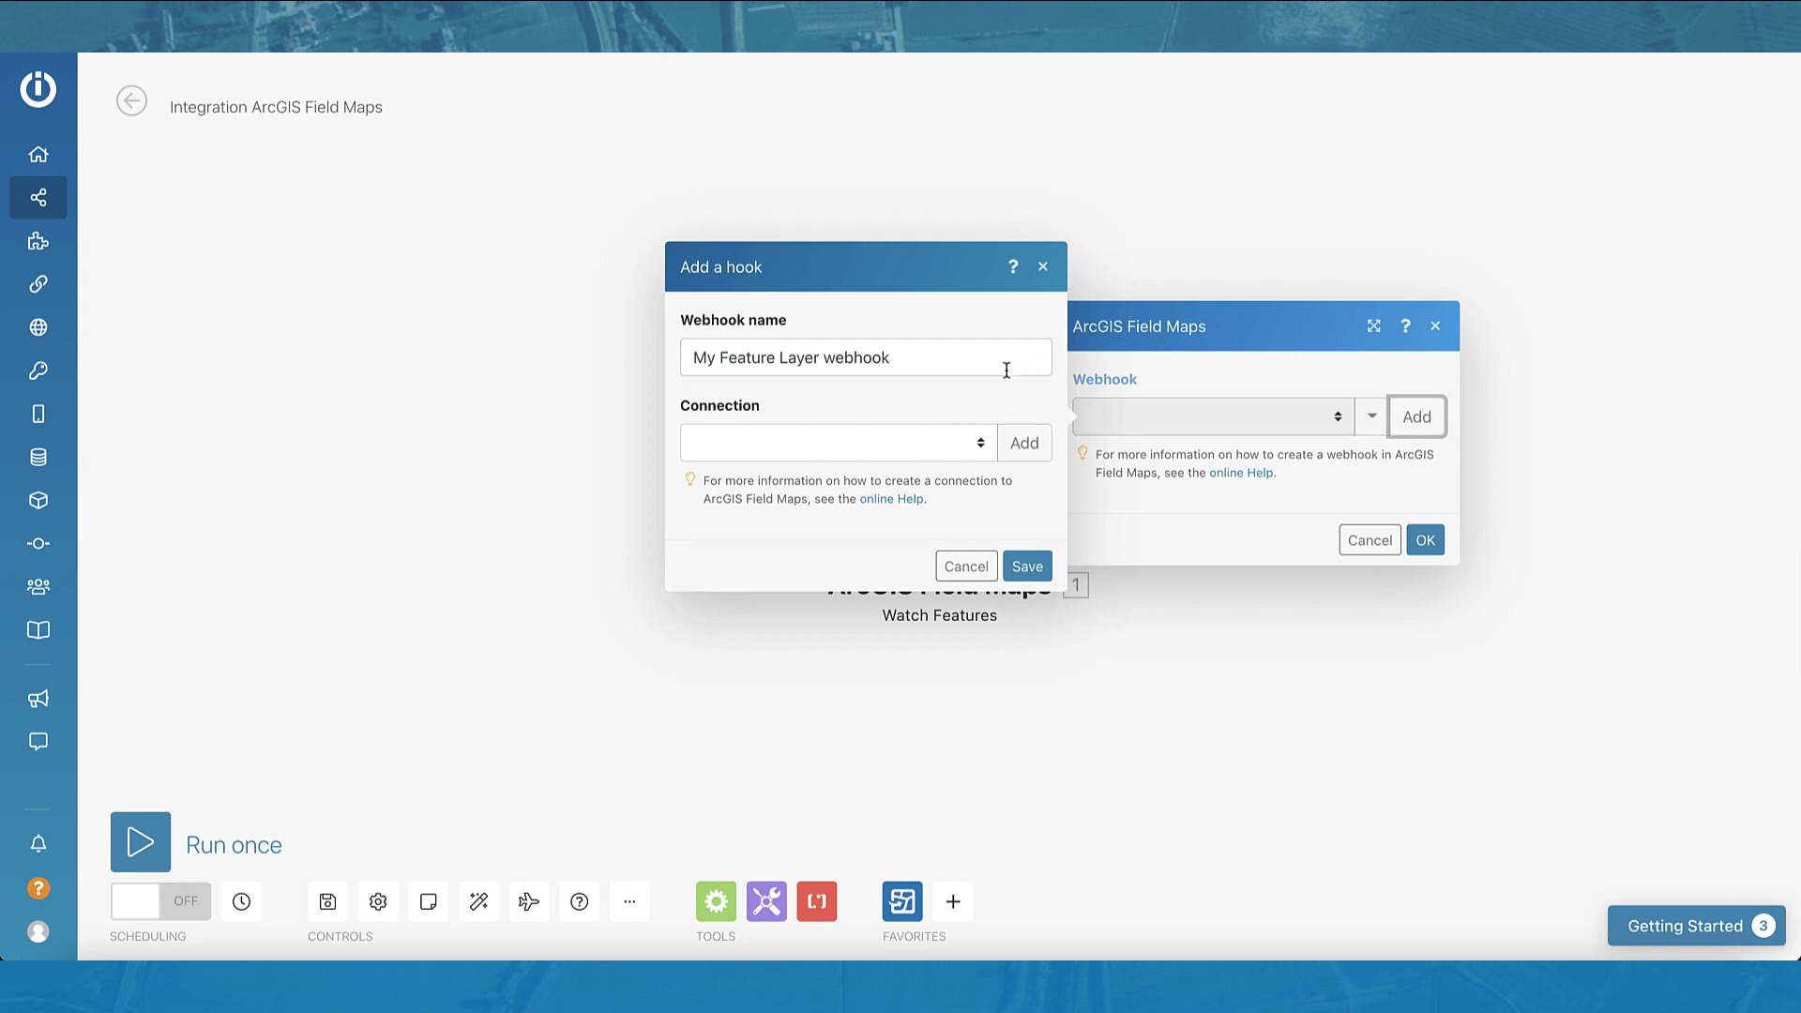
pyautogui.tripleClick(1007, 371)
pyautogui.write('Debris Reporting Notification')
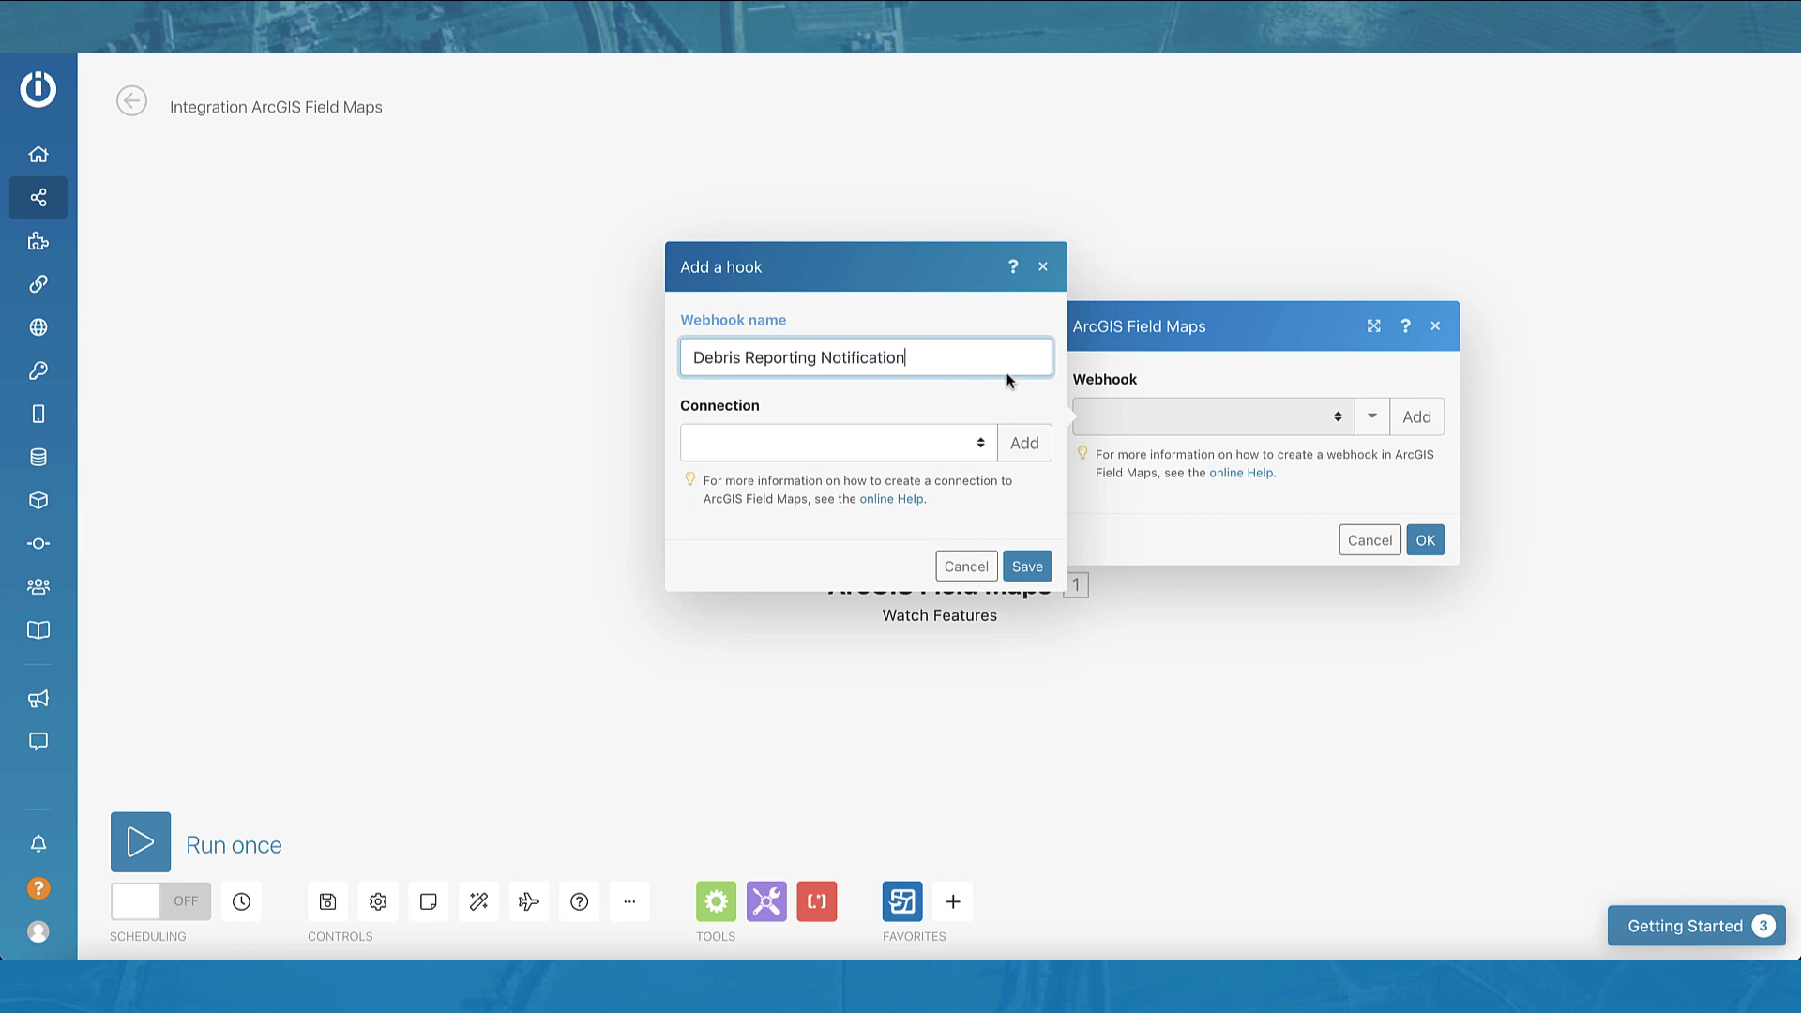
# Step: Create an ArcGIS Online connection named 'ArcGIS' and authorize it by signing in
pyautogui.click(1024, 445)
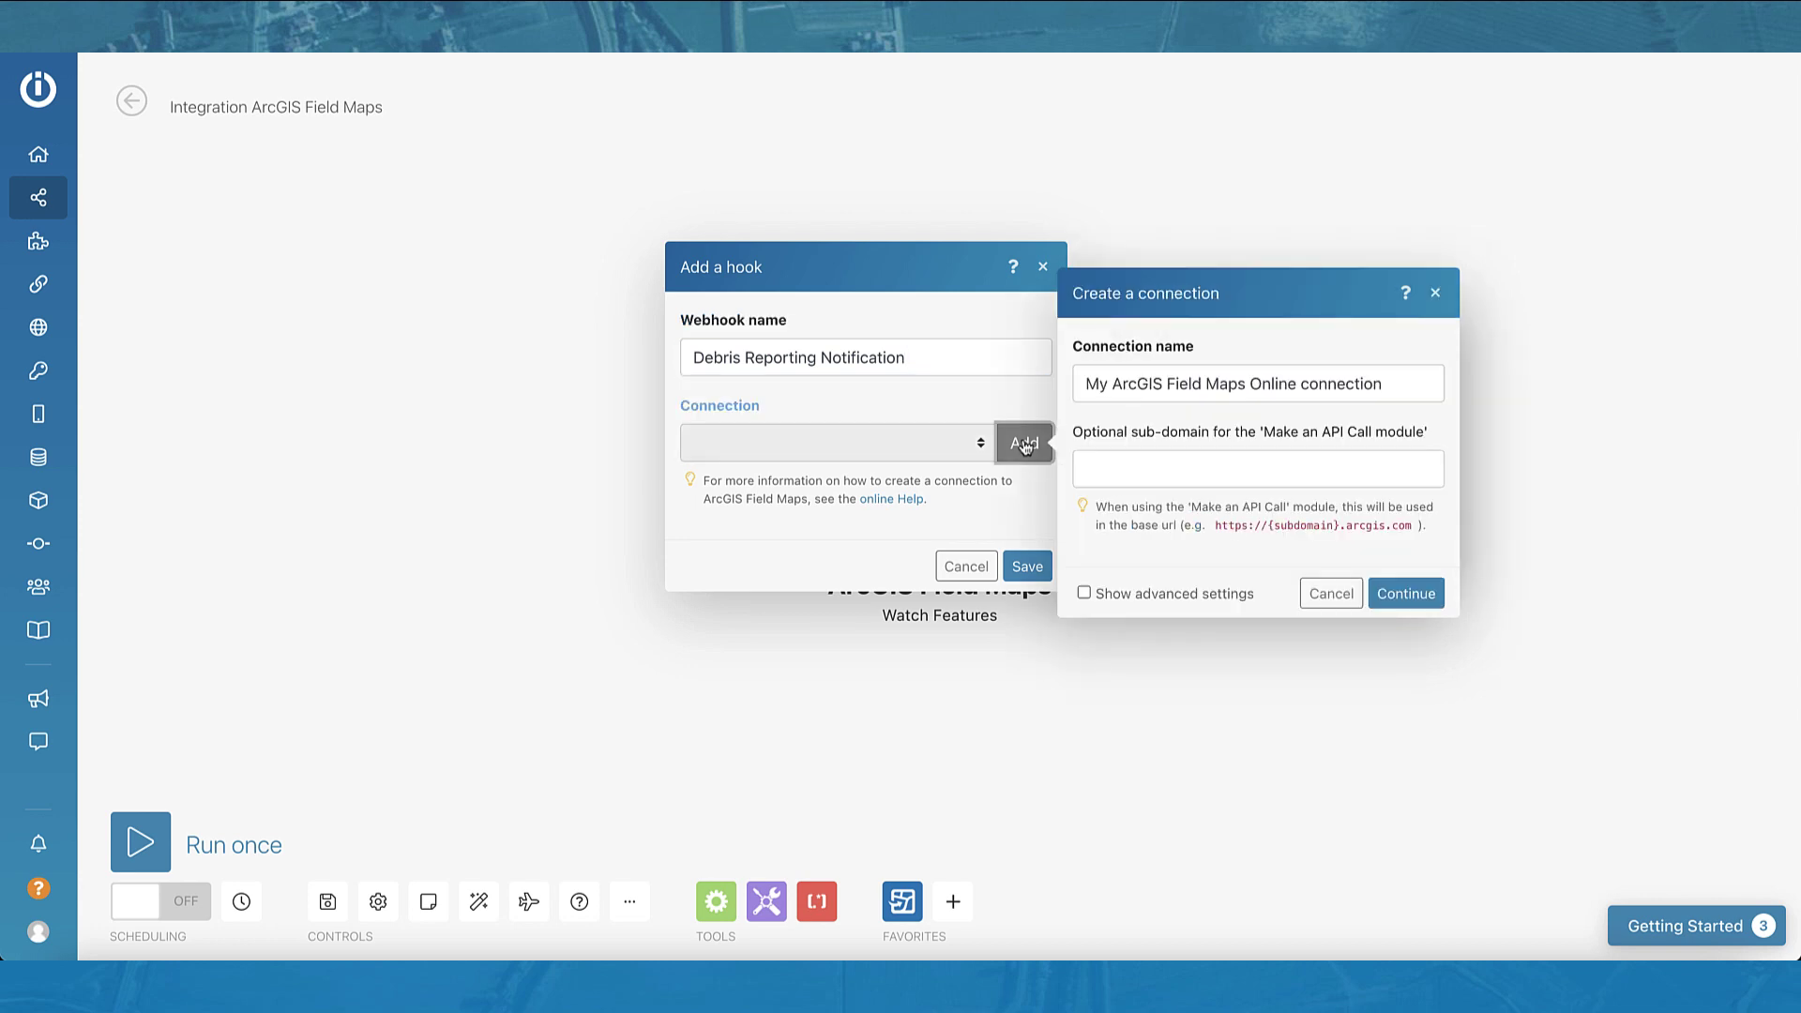
pyautogui.moveTo(1431, 385); pyautogui.dragTo(1054, 385)
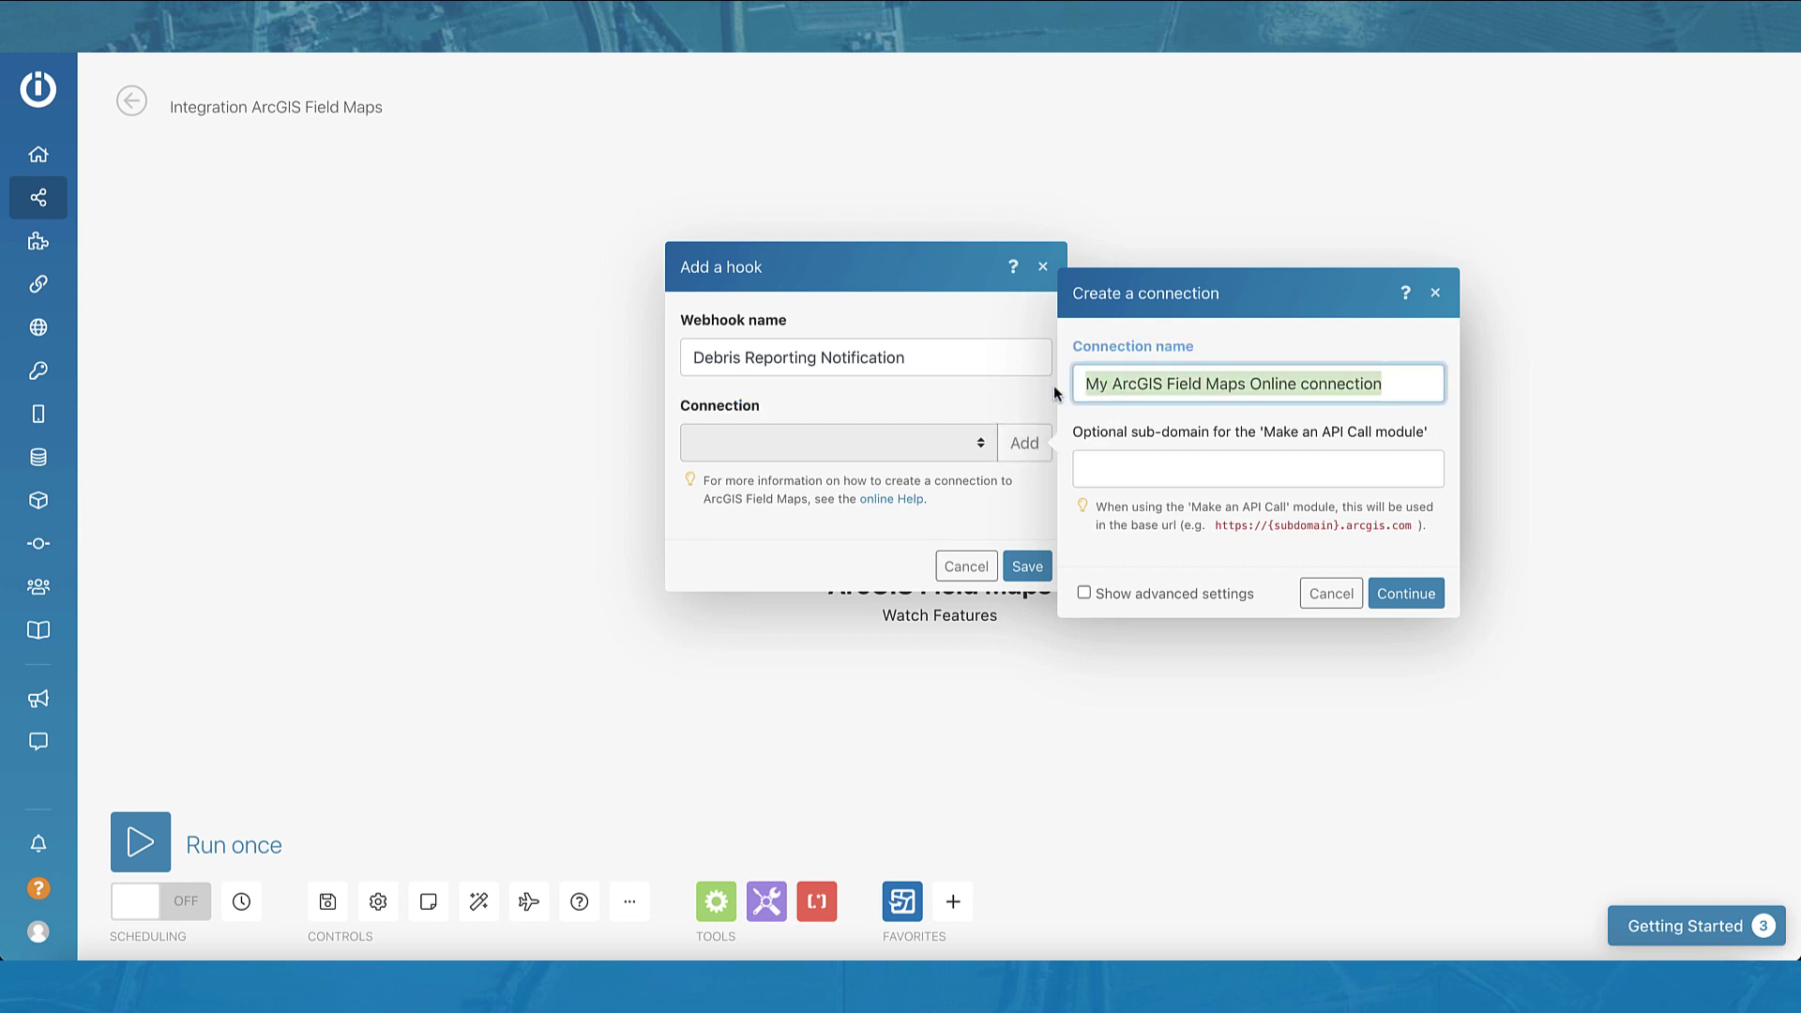
pyautogui.write('ArcGIS')
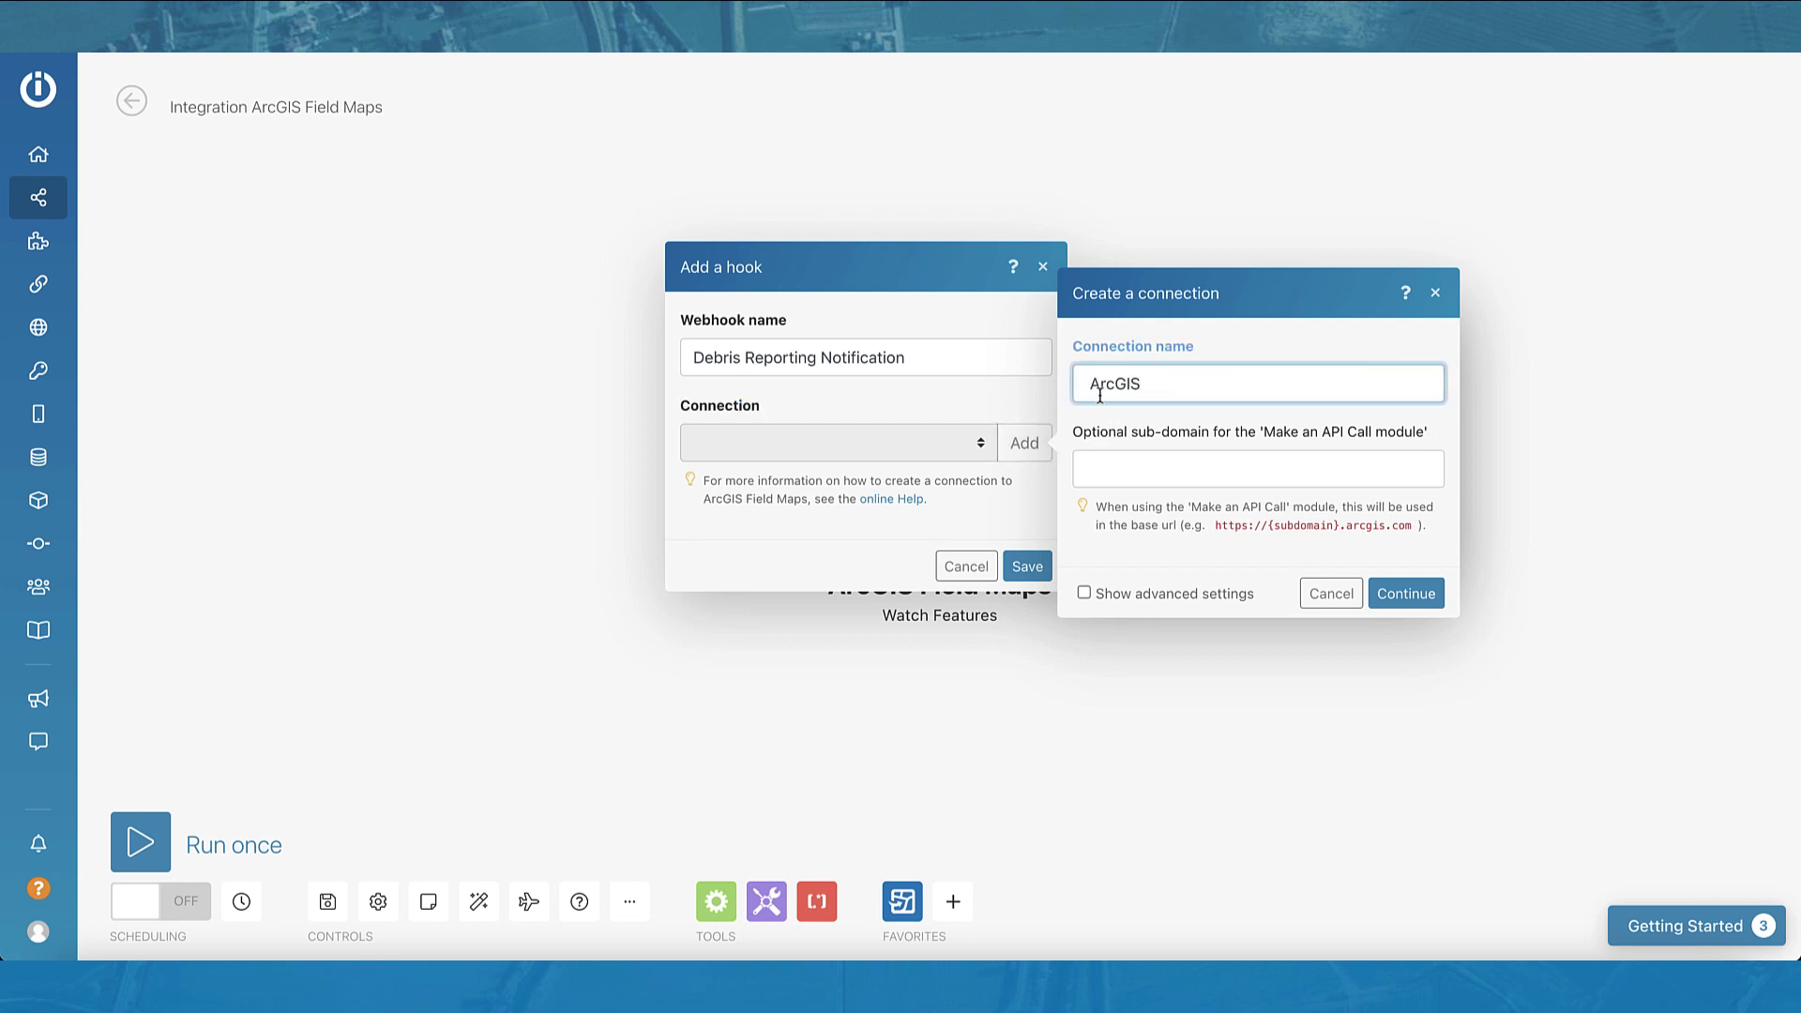
pyautogui.click(1402, 593)
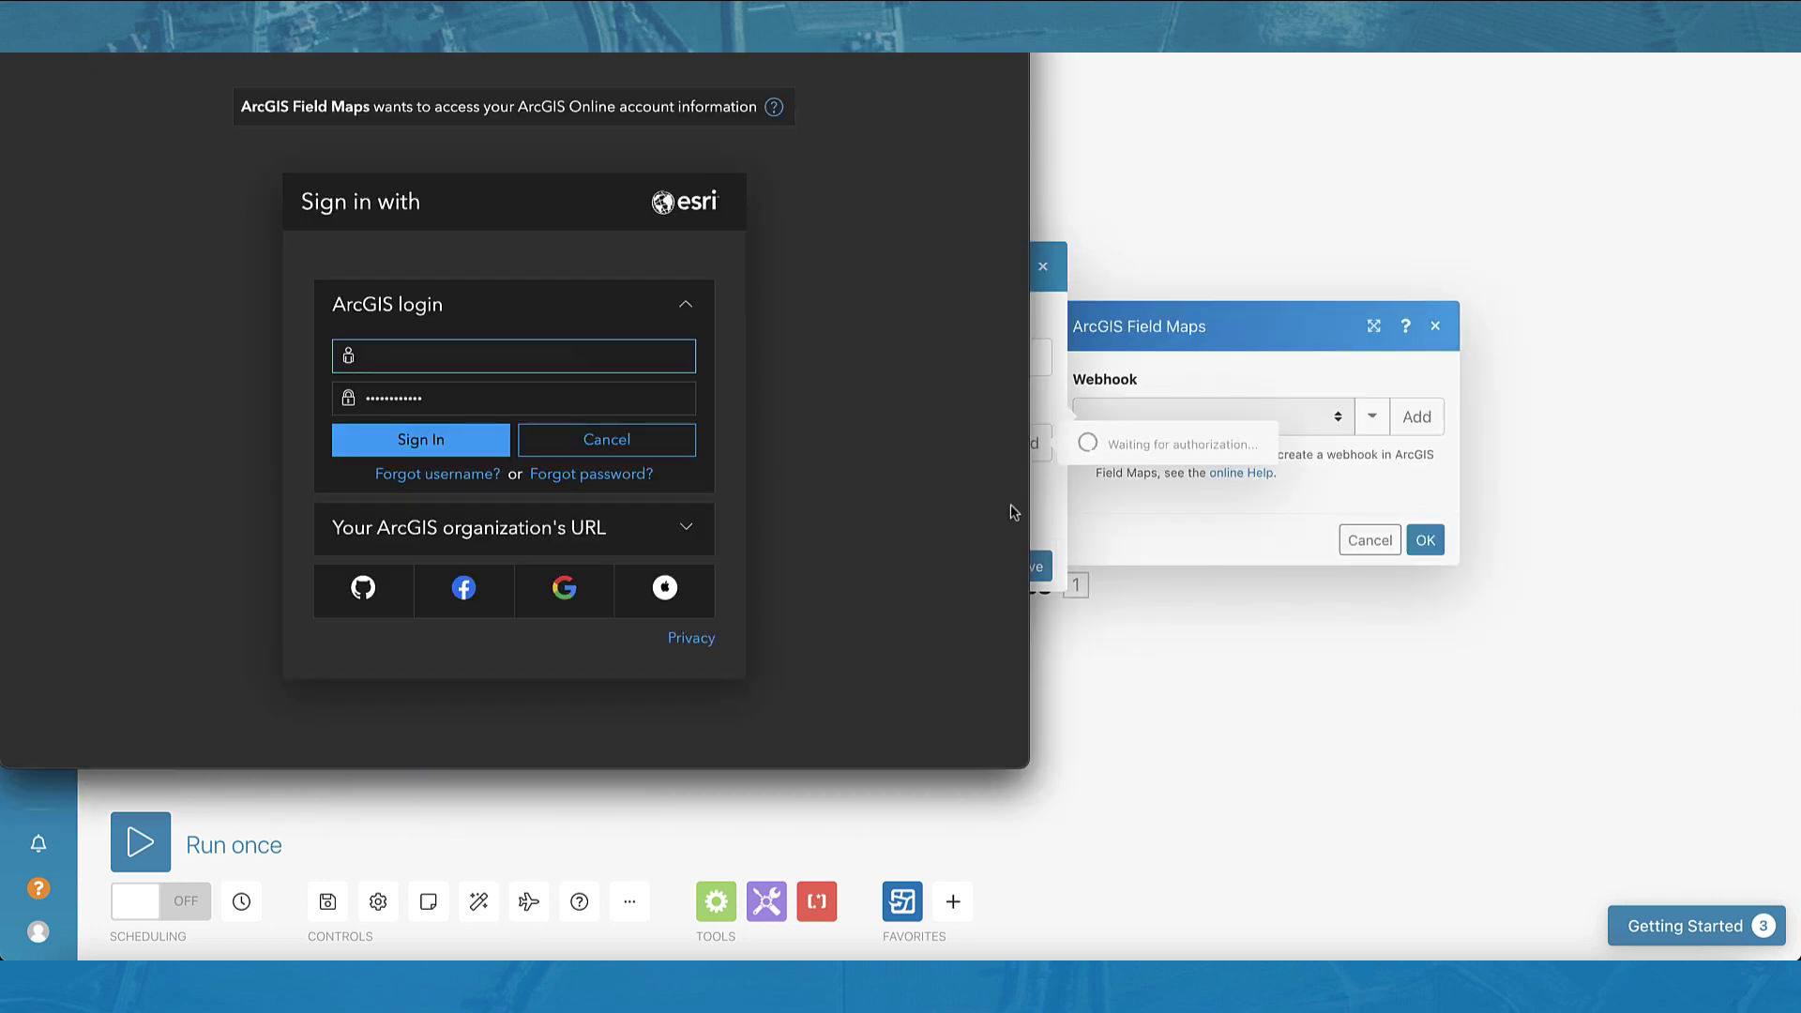
pyautogui.click(429, 446)
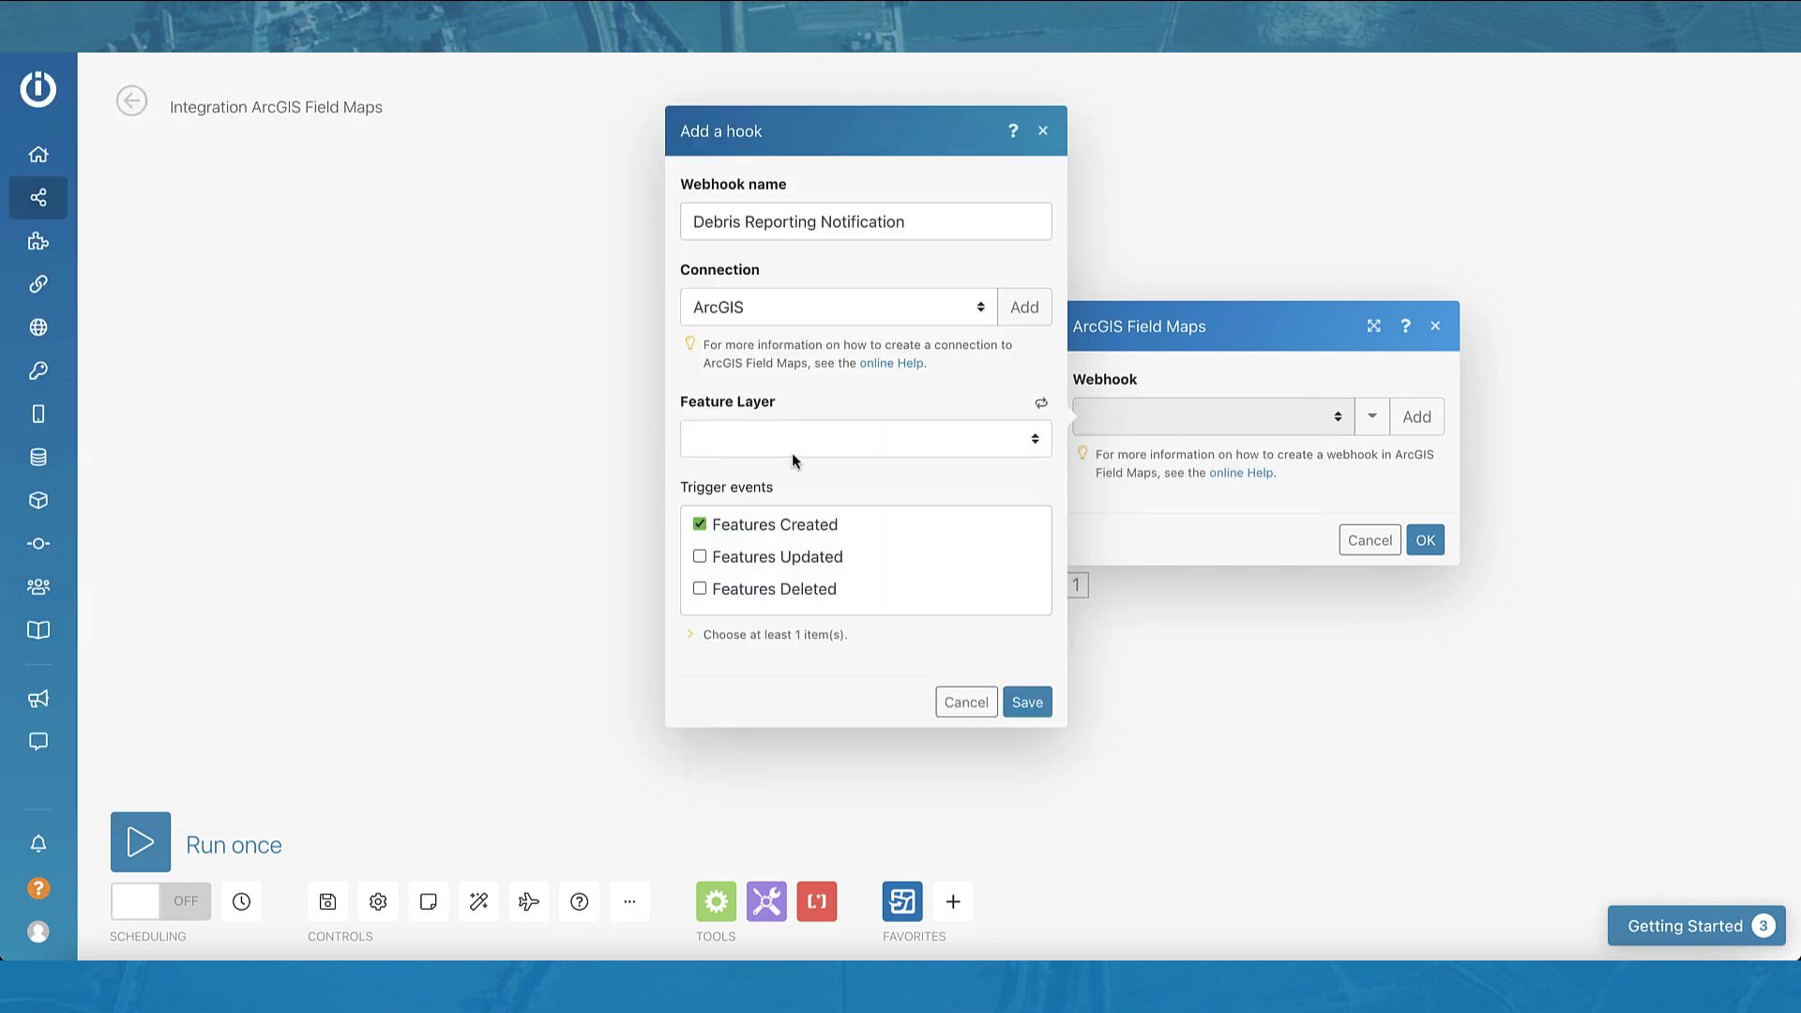
# Step: Point the webhook at the Debris_Reporting feature layer and save it
pyautogui.click(829, 448)
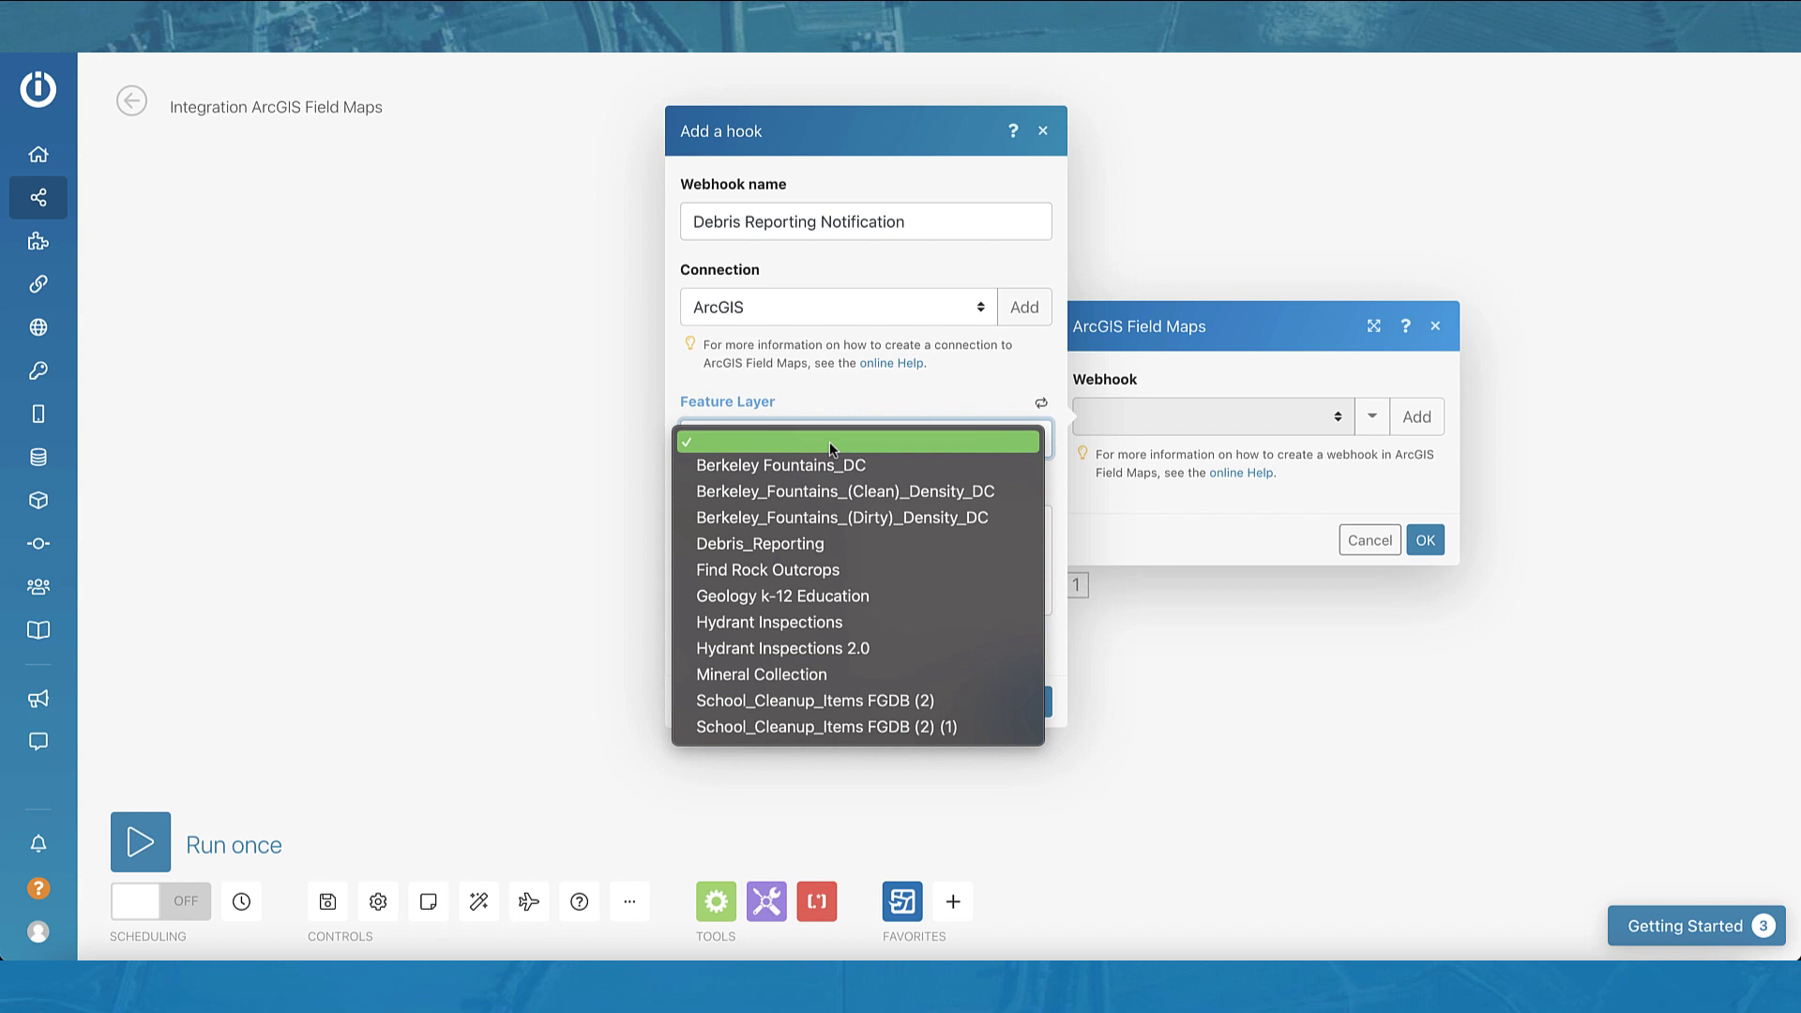
pyautogui.click(817, 549)
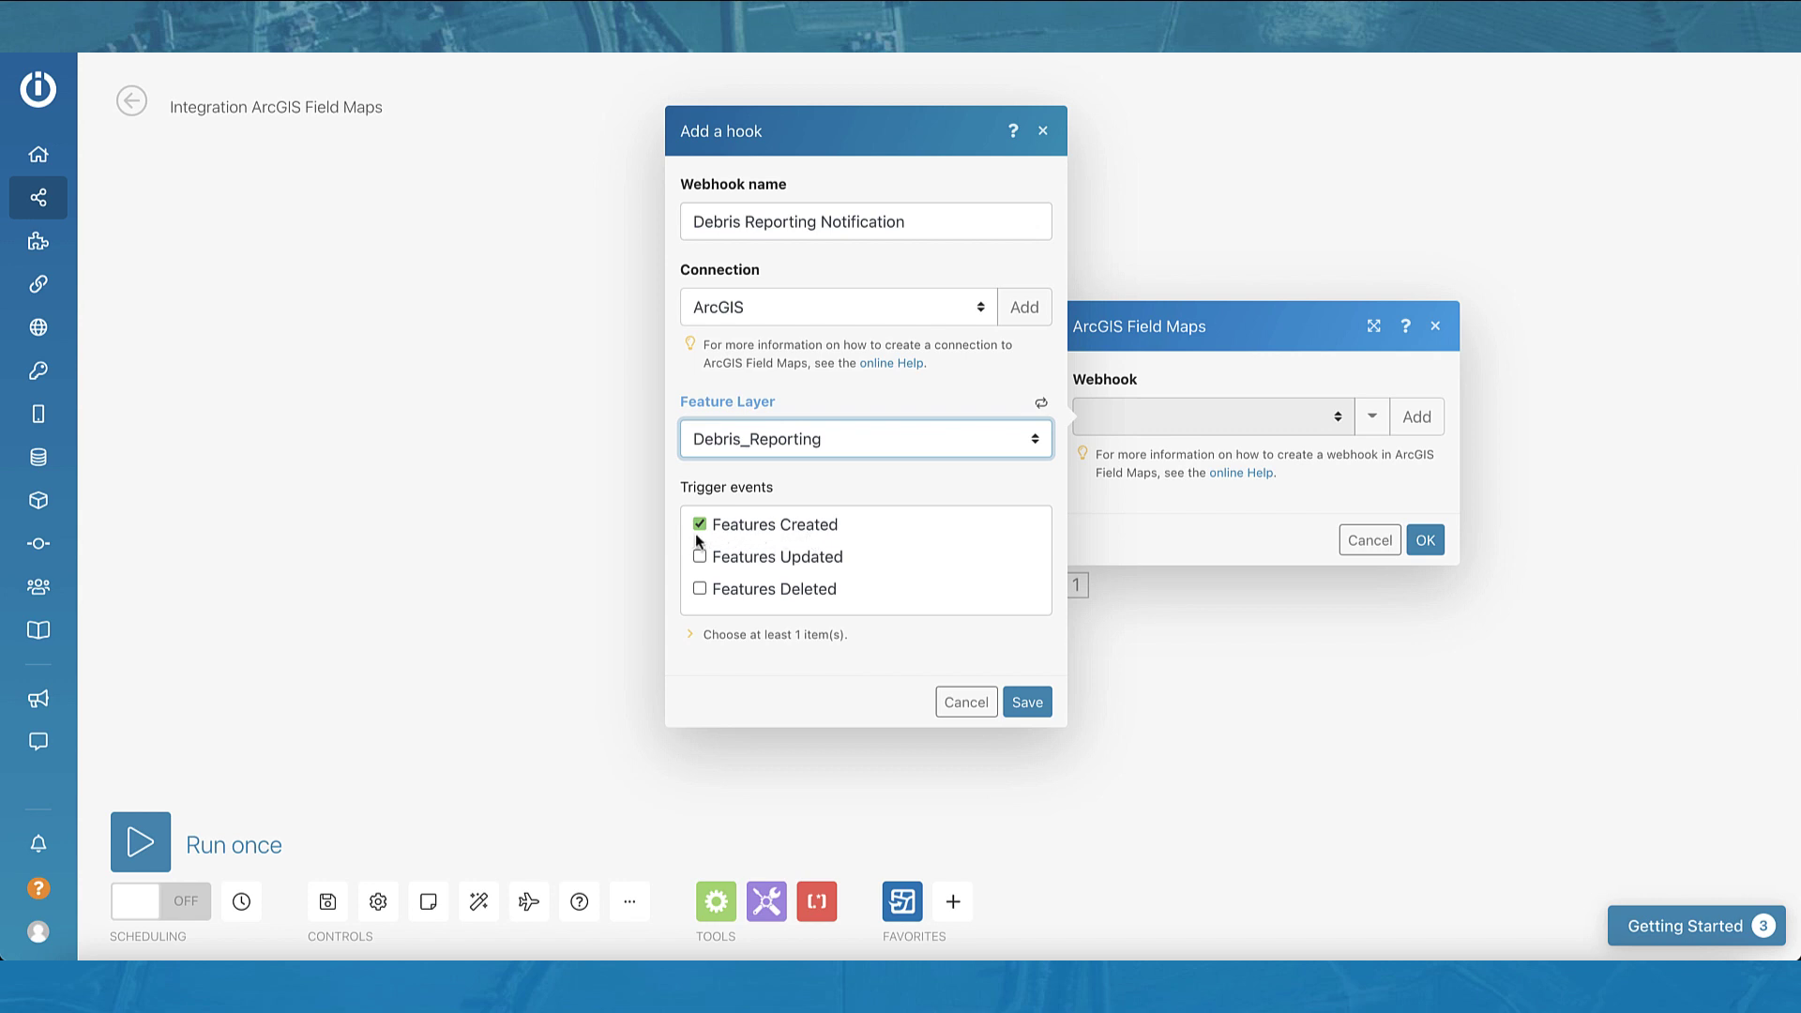
pyautogui.click(1028, 703)
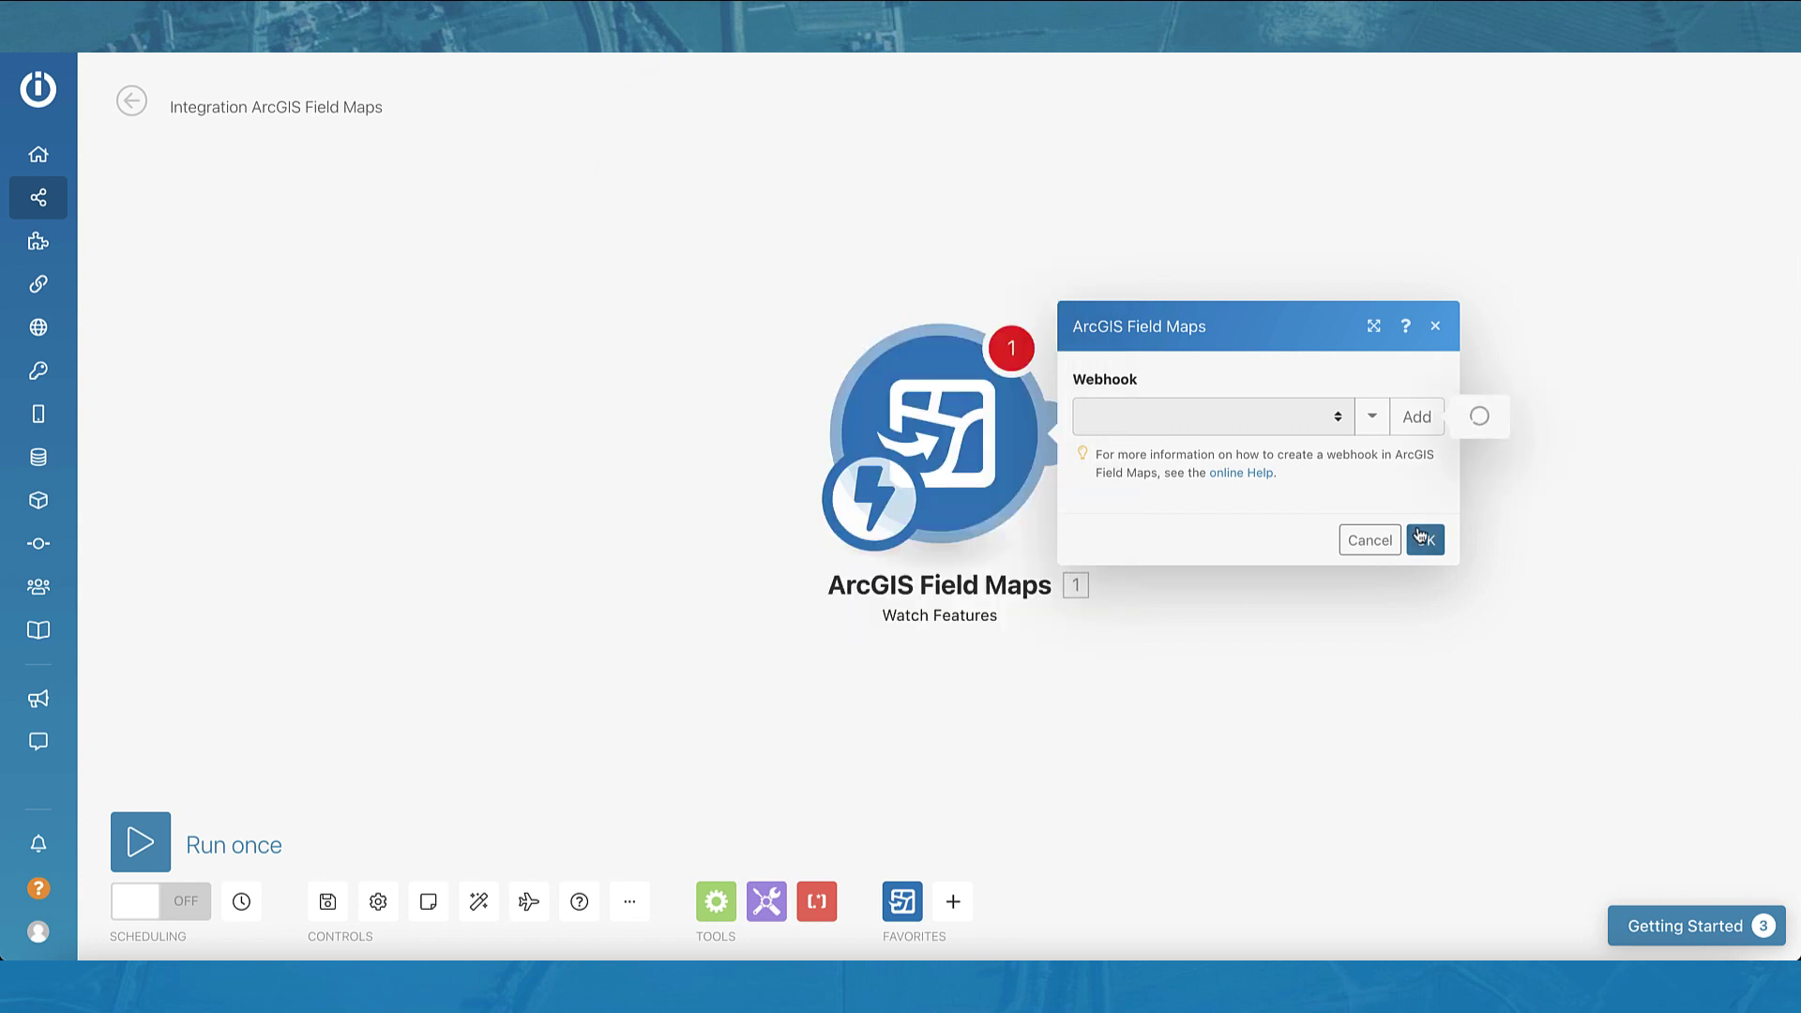
# Step: Confirm the Watch Features module settings with OK
pyautogui.click(1423, 537)
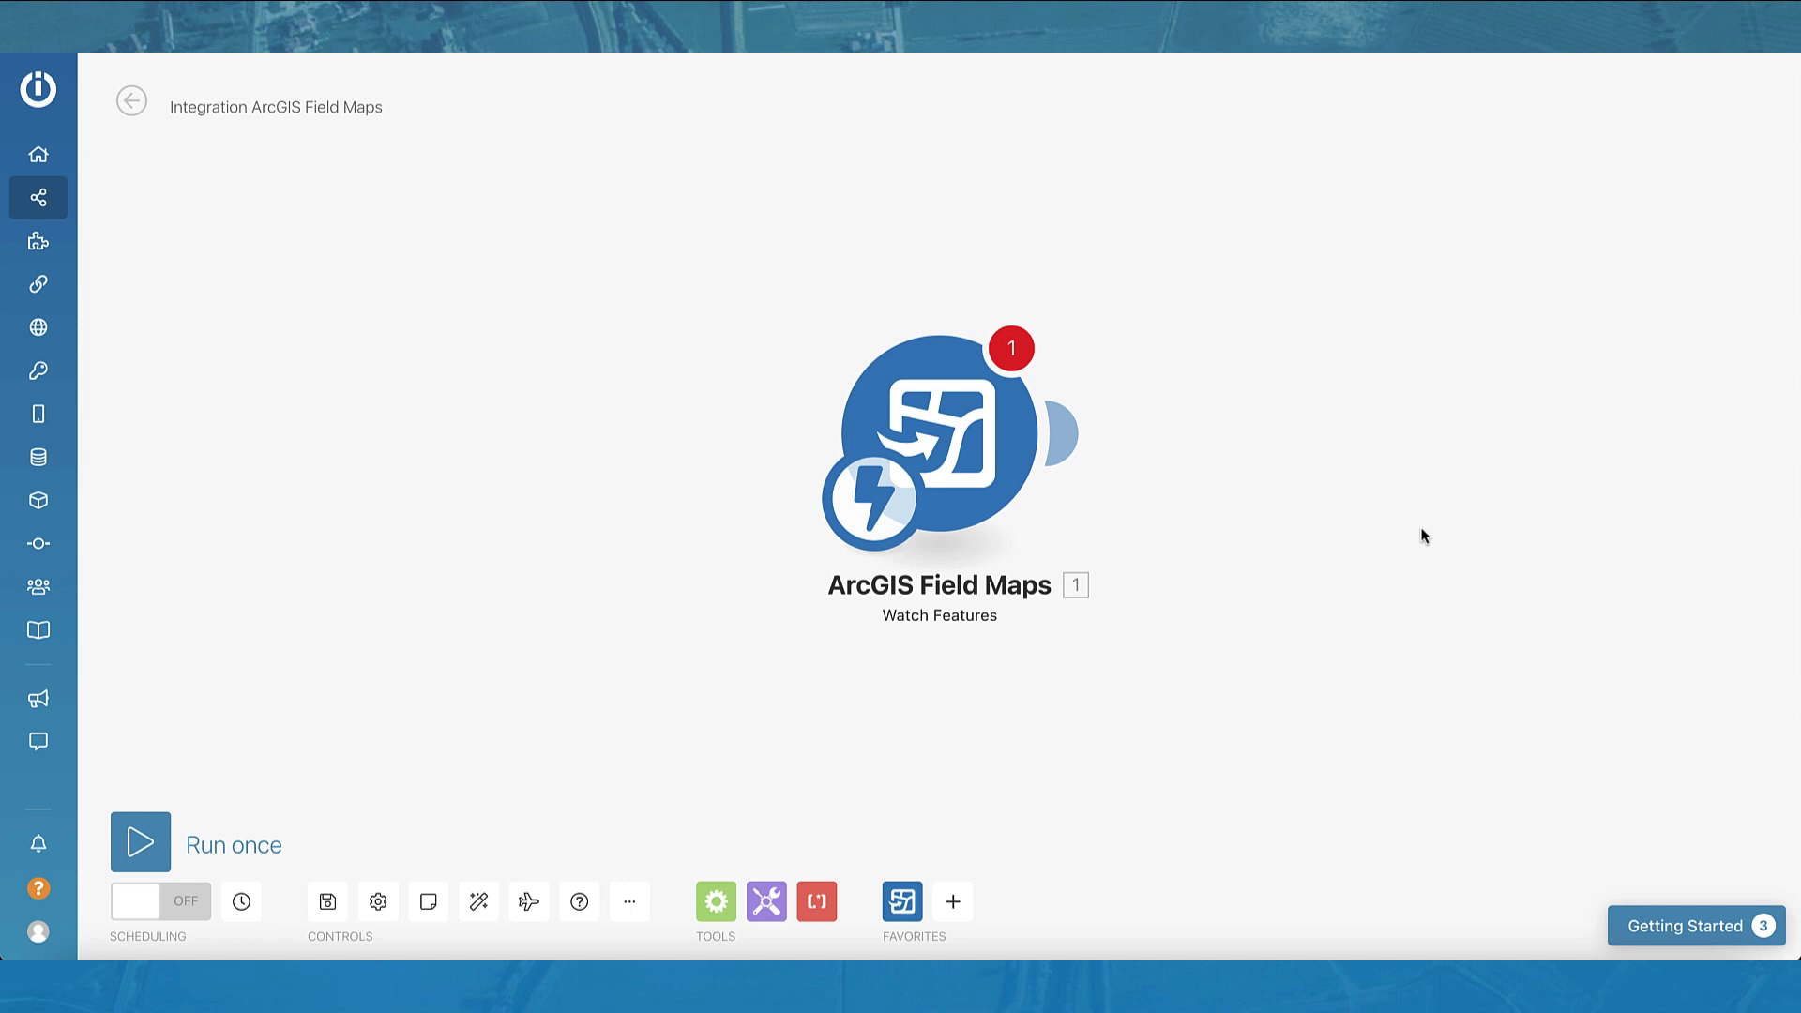
# Step: Place an Iterator after ArcGIS Field Maps, mapping DebrisReports > Features > Adds as its Array
pyautogui.click(715, 901)
pyautogui.click(880, 321)
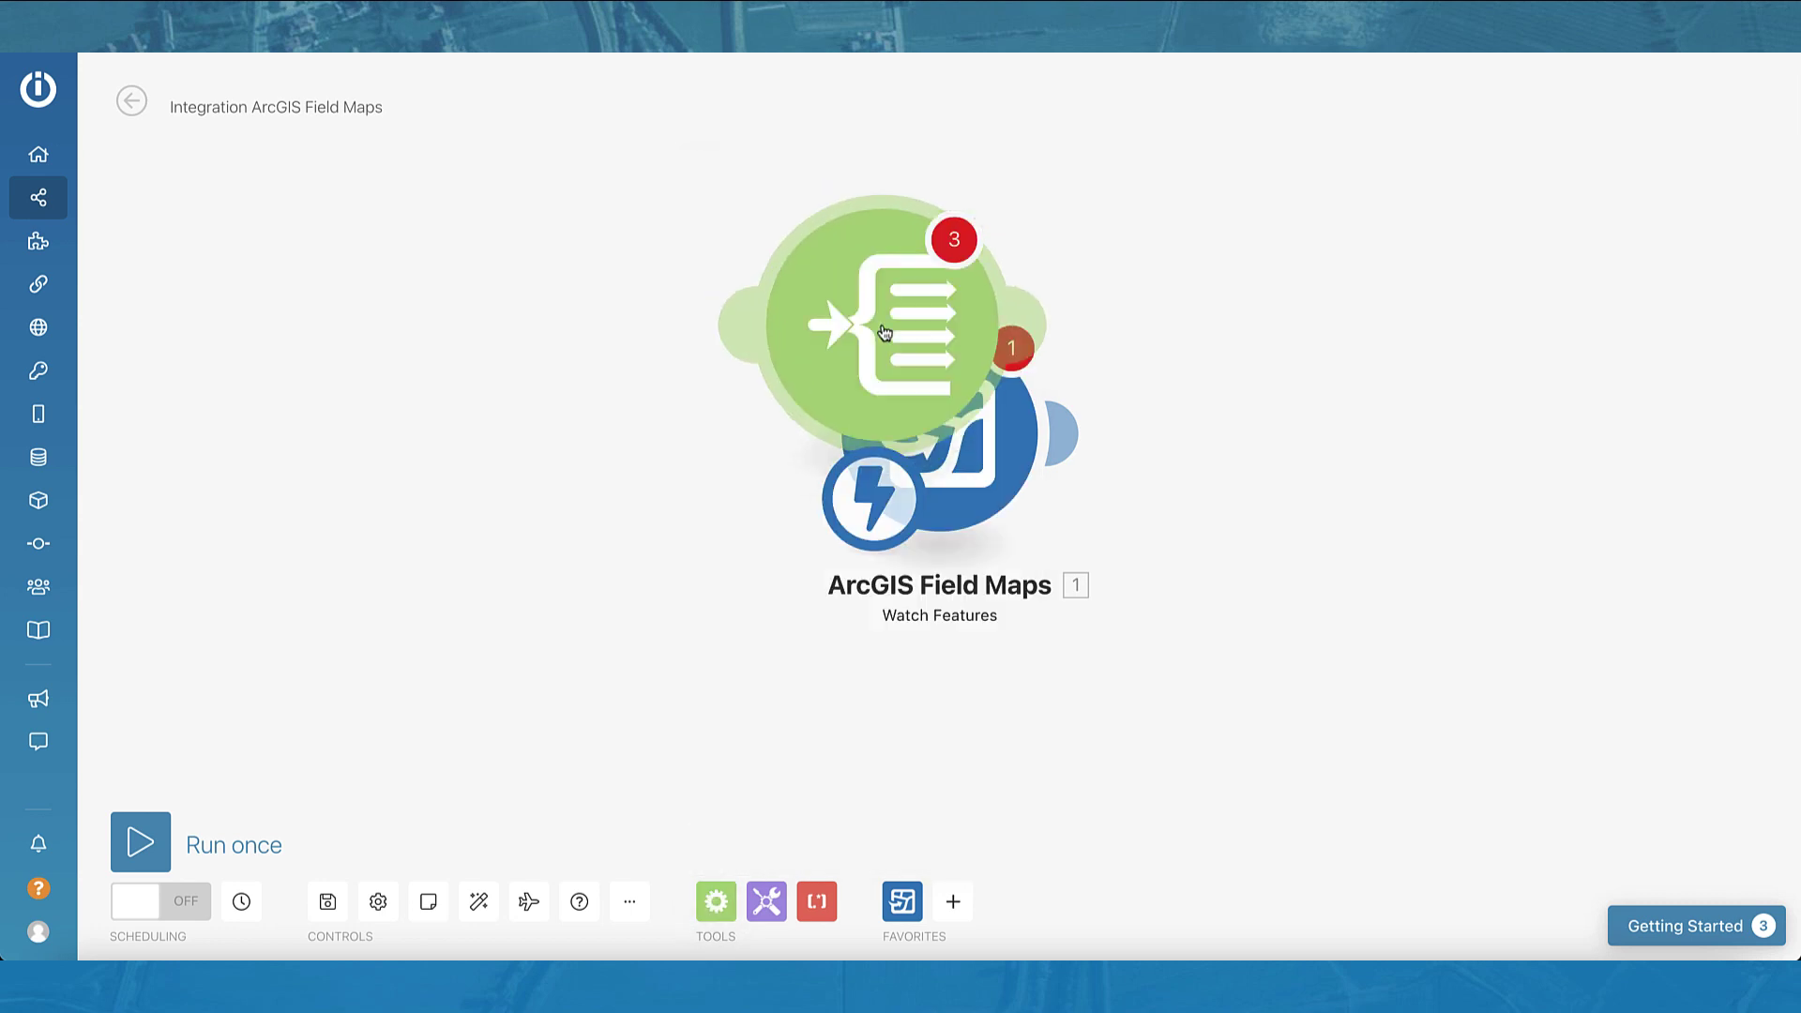
pyautogui.moveTo(884, 328); pyautogui.dragTo(1203, 445)
pyautogui.click(1204, 446)
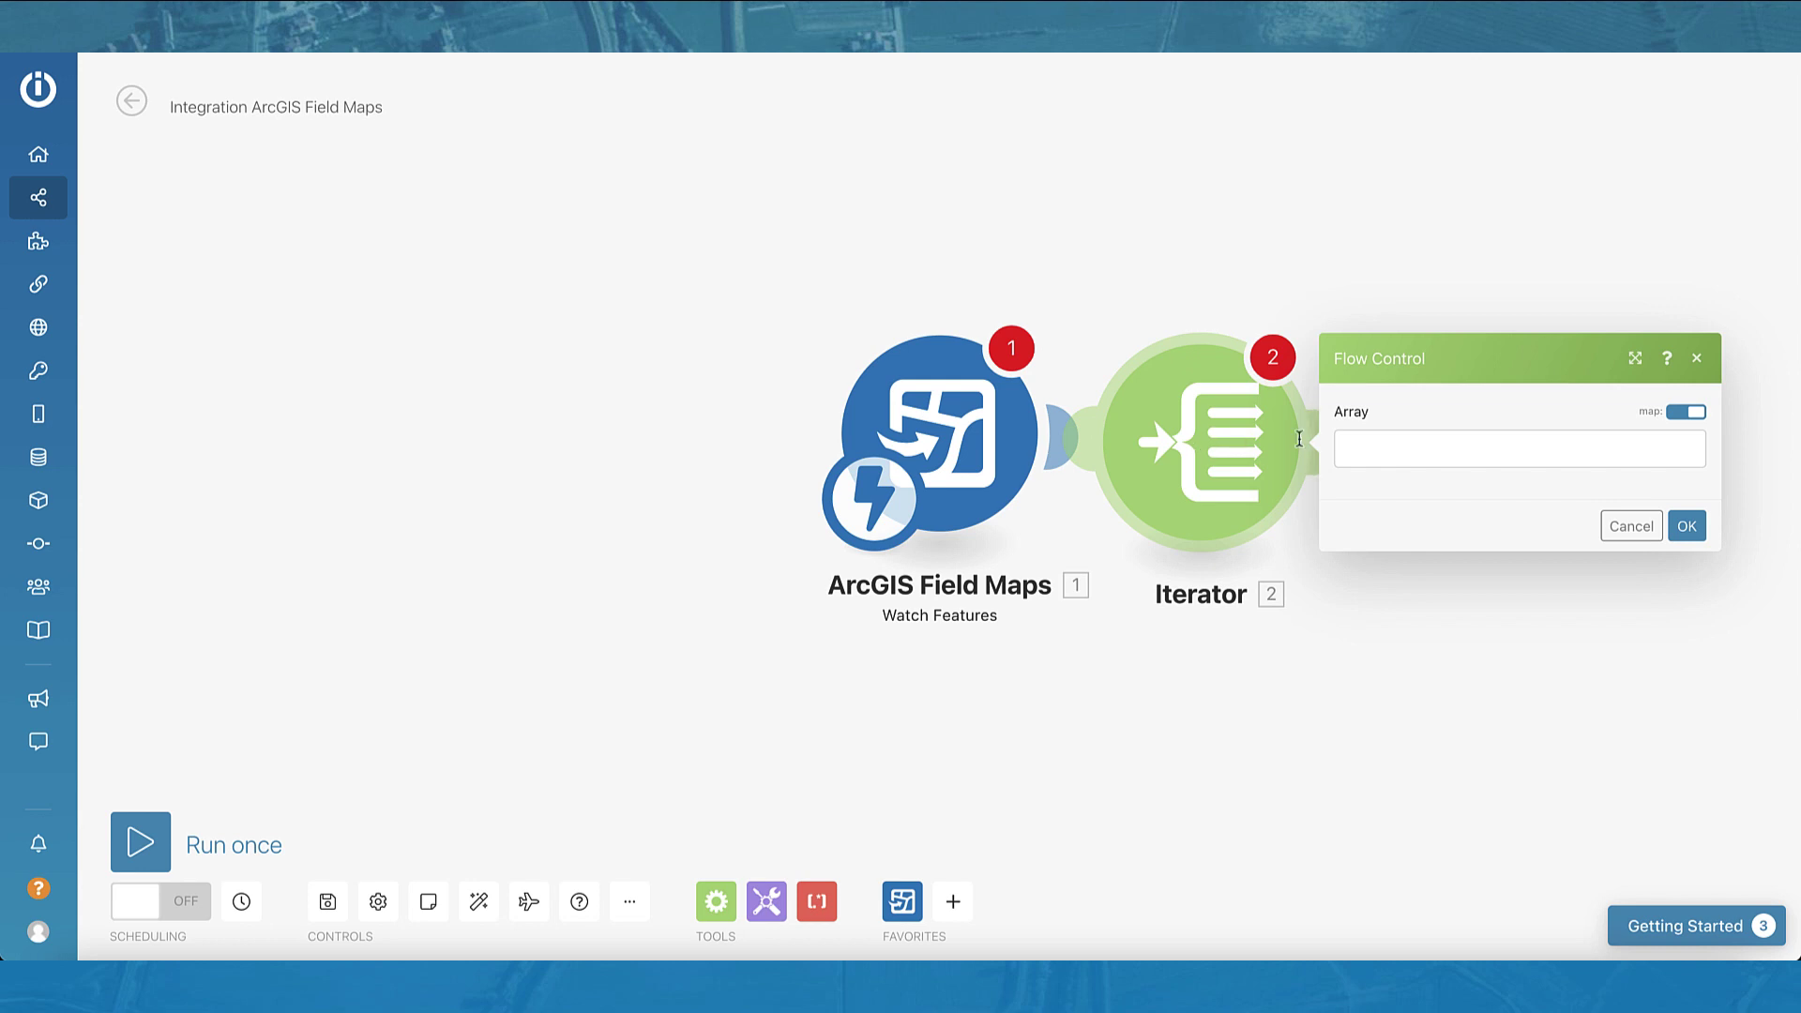
pyautogui.click(1445, 446)
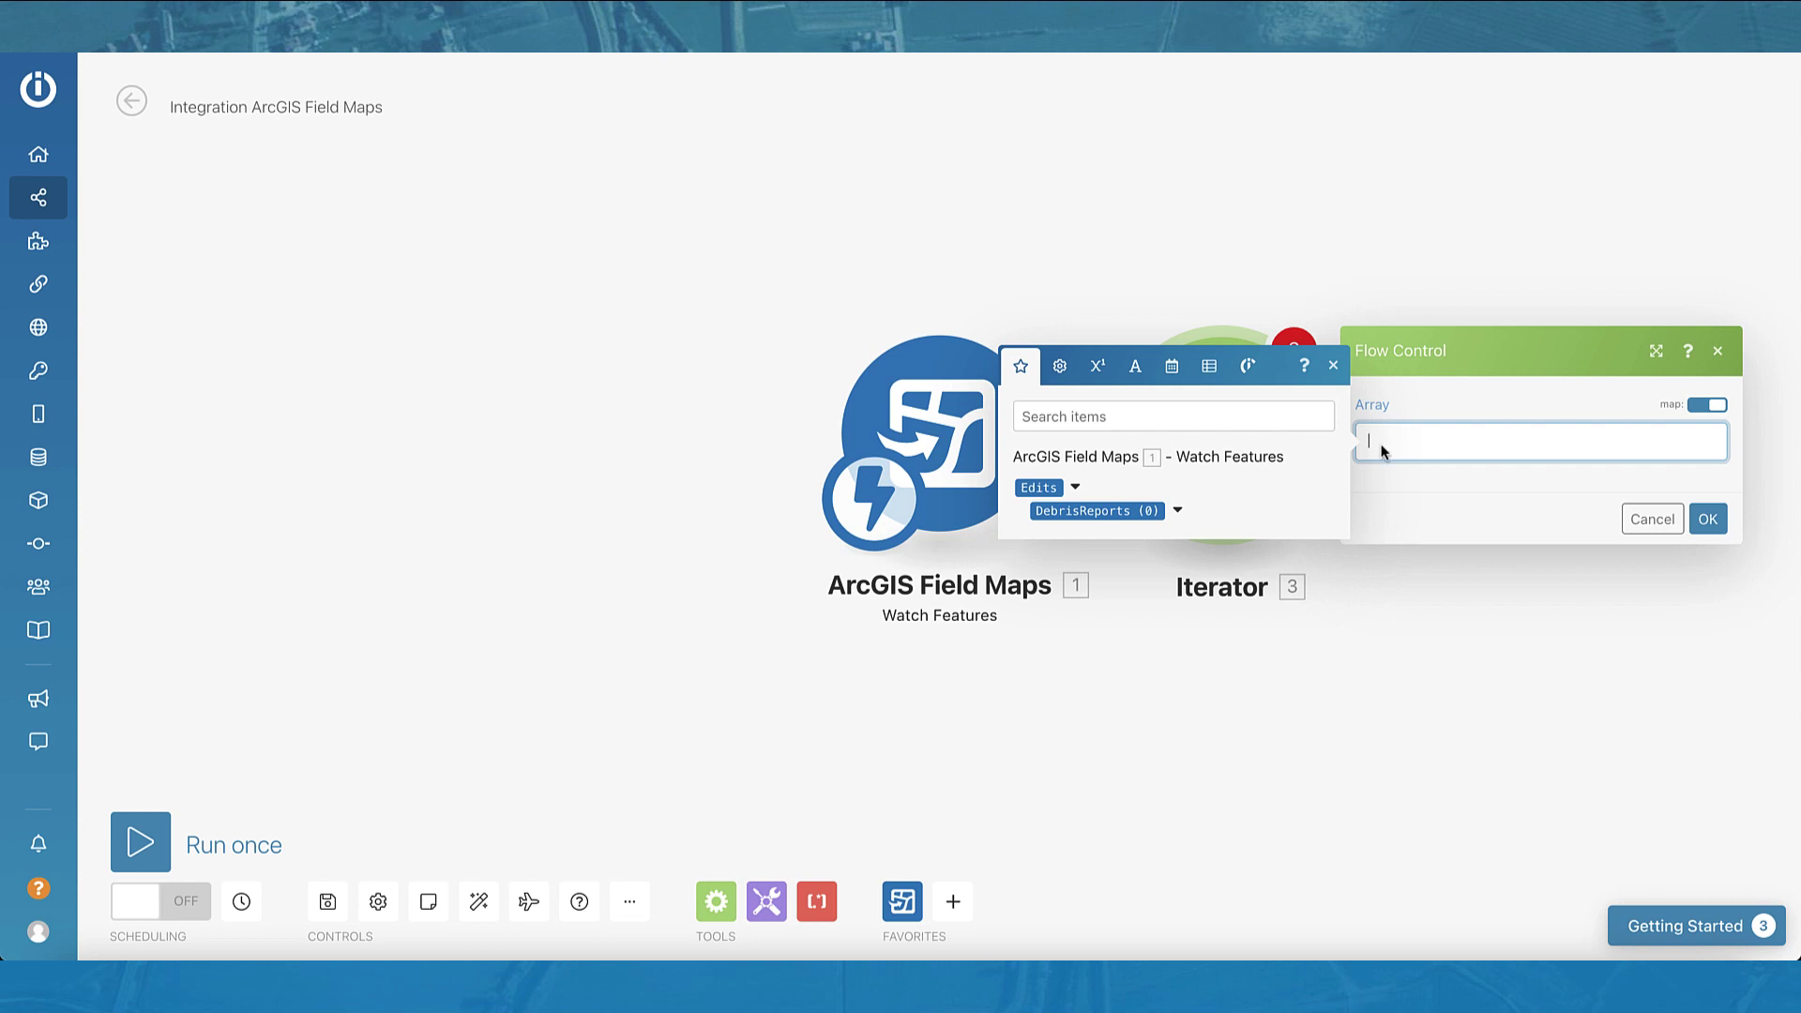
pyautogui.click(1178, 511)
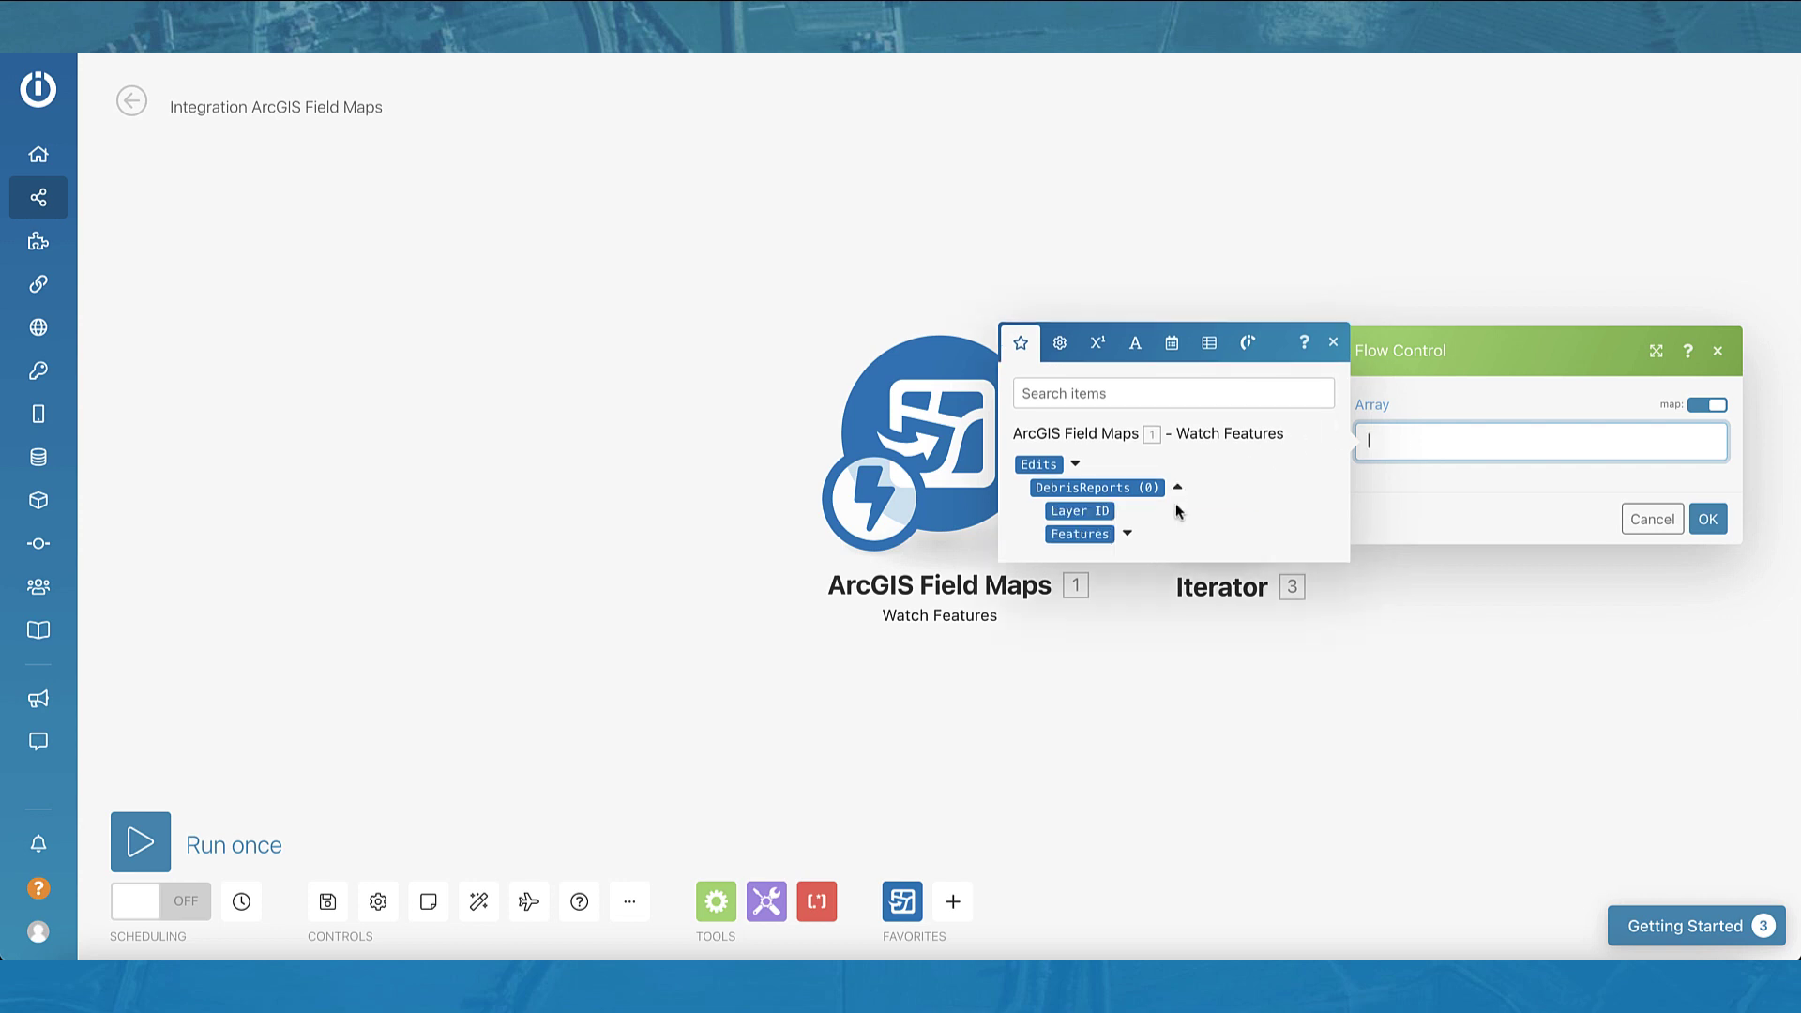
pyautogui.click(1128, 534)
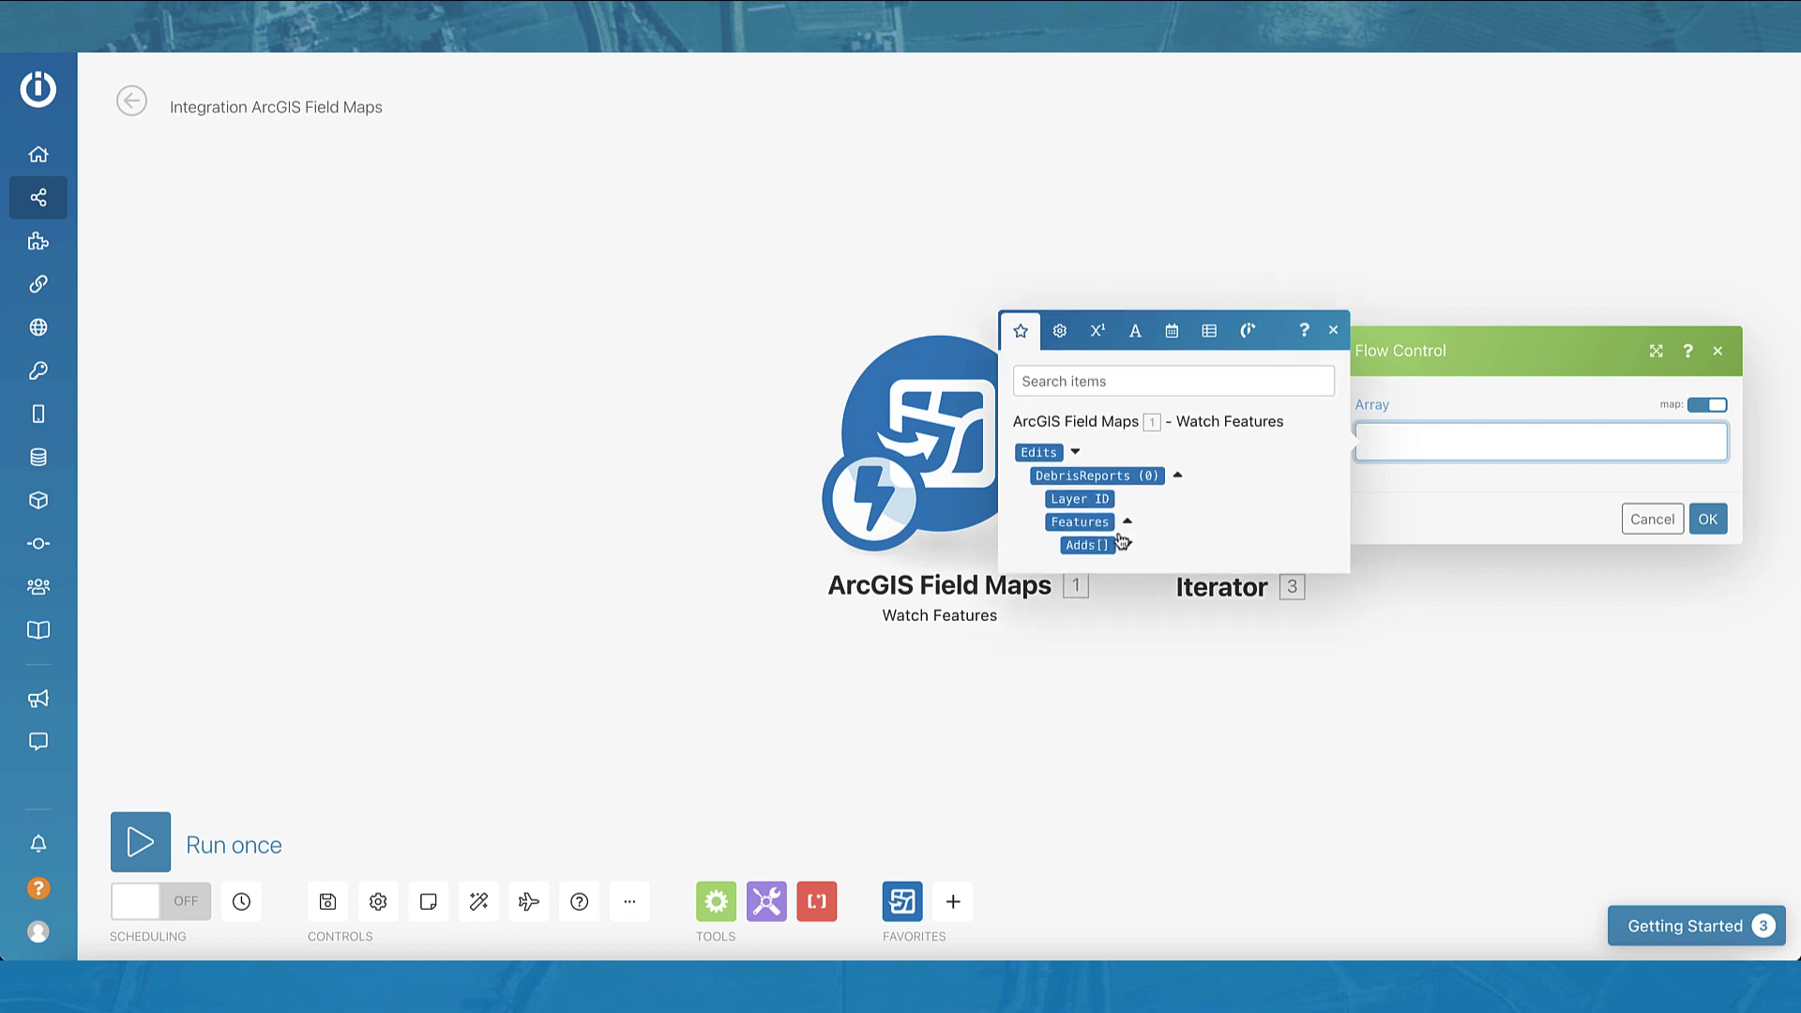
pyautogui.click(1099, 546)
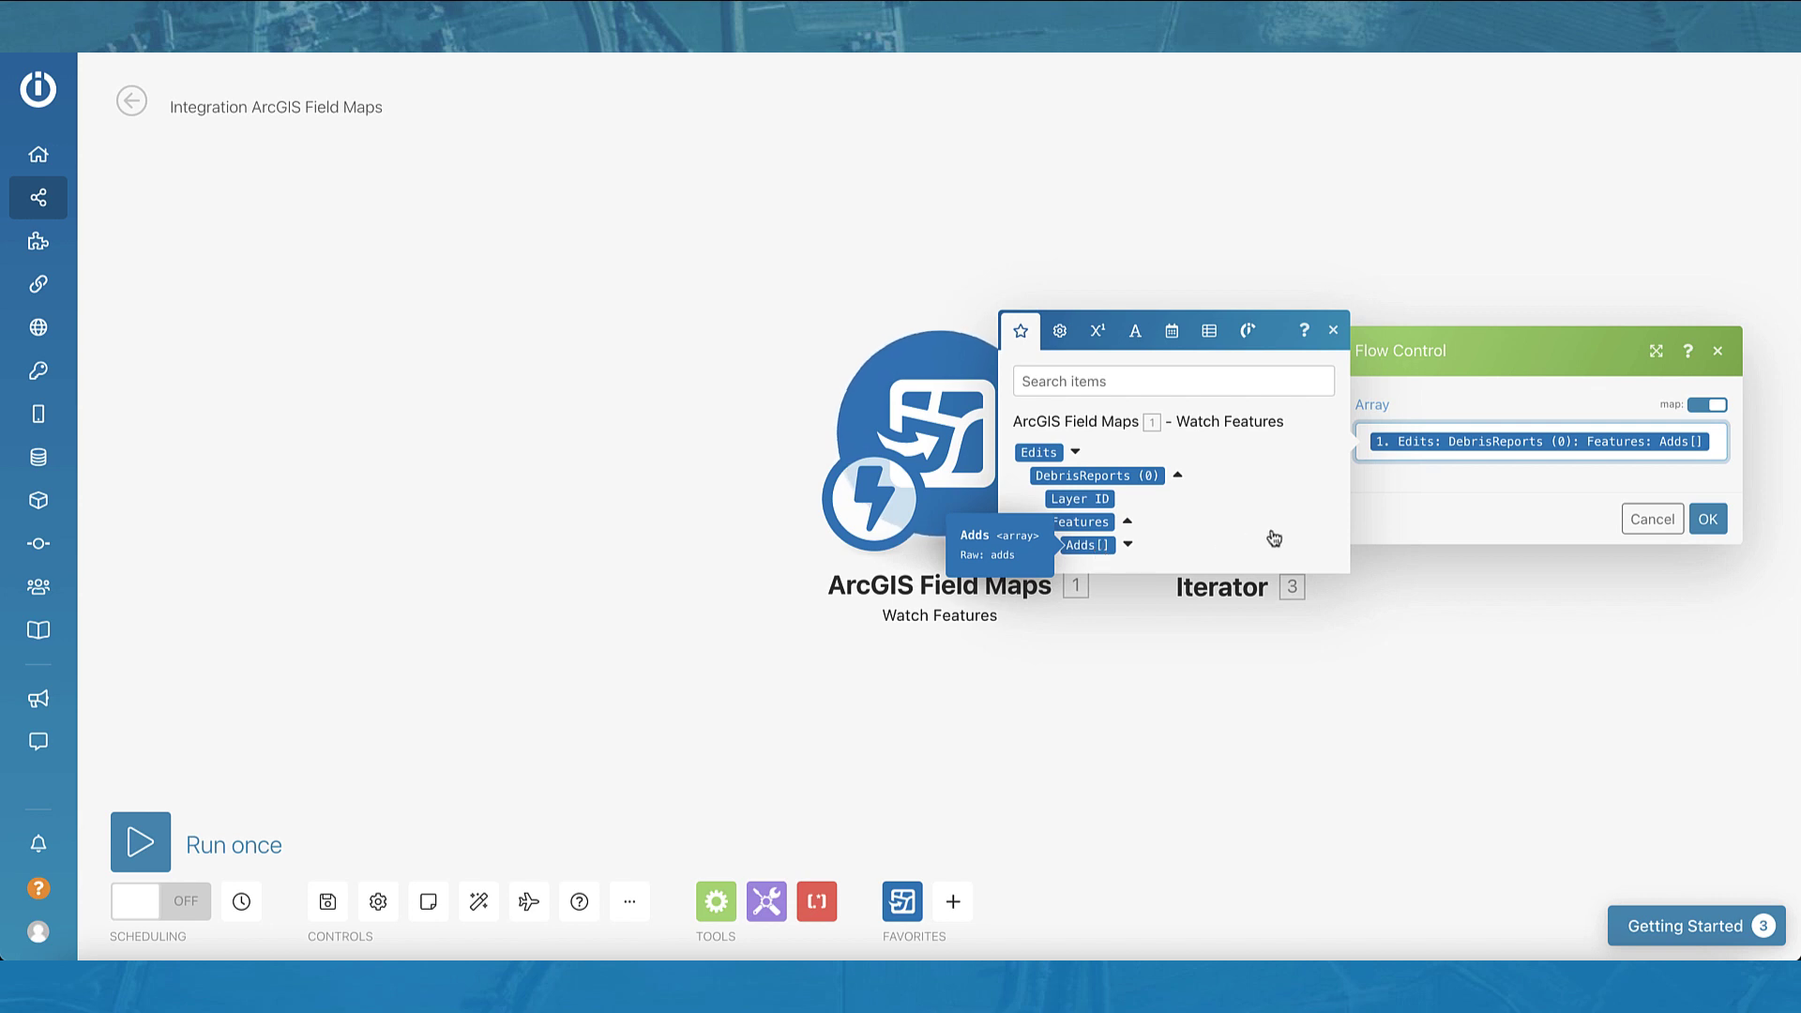
pyautogui.click(1708, 520)
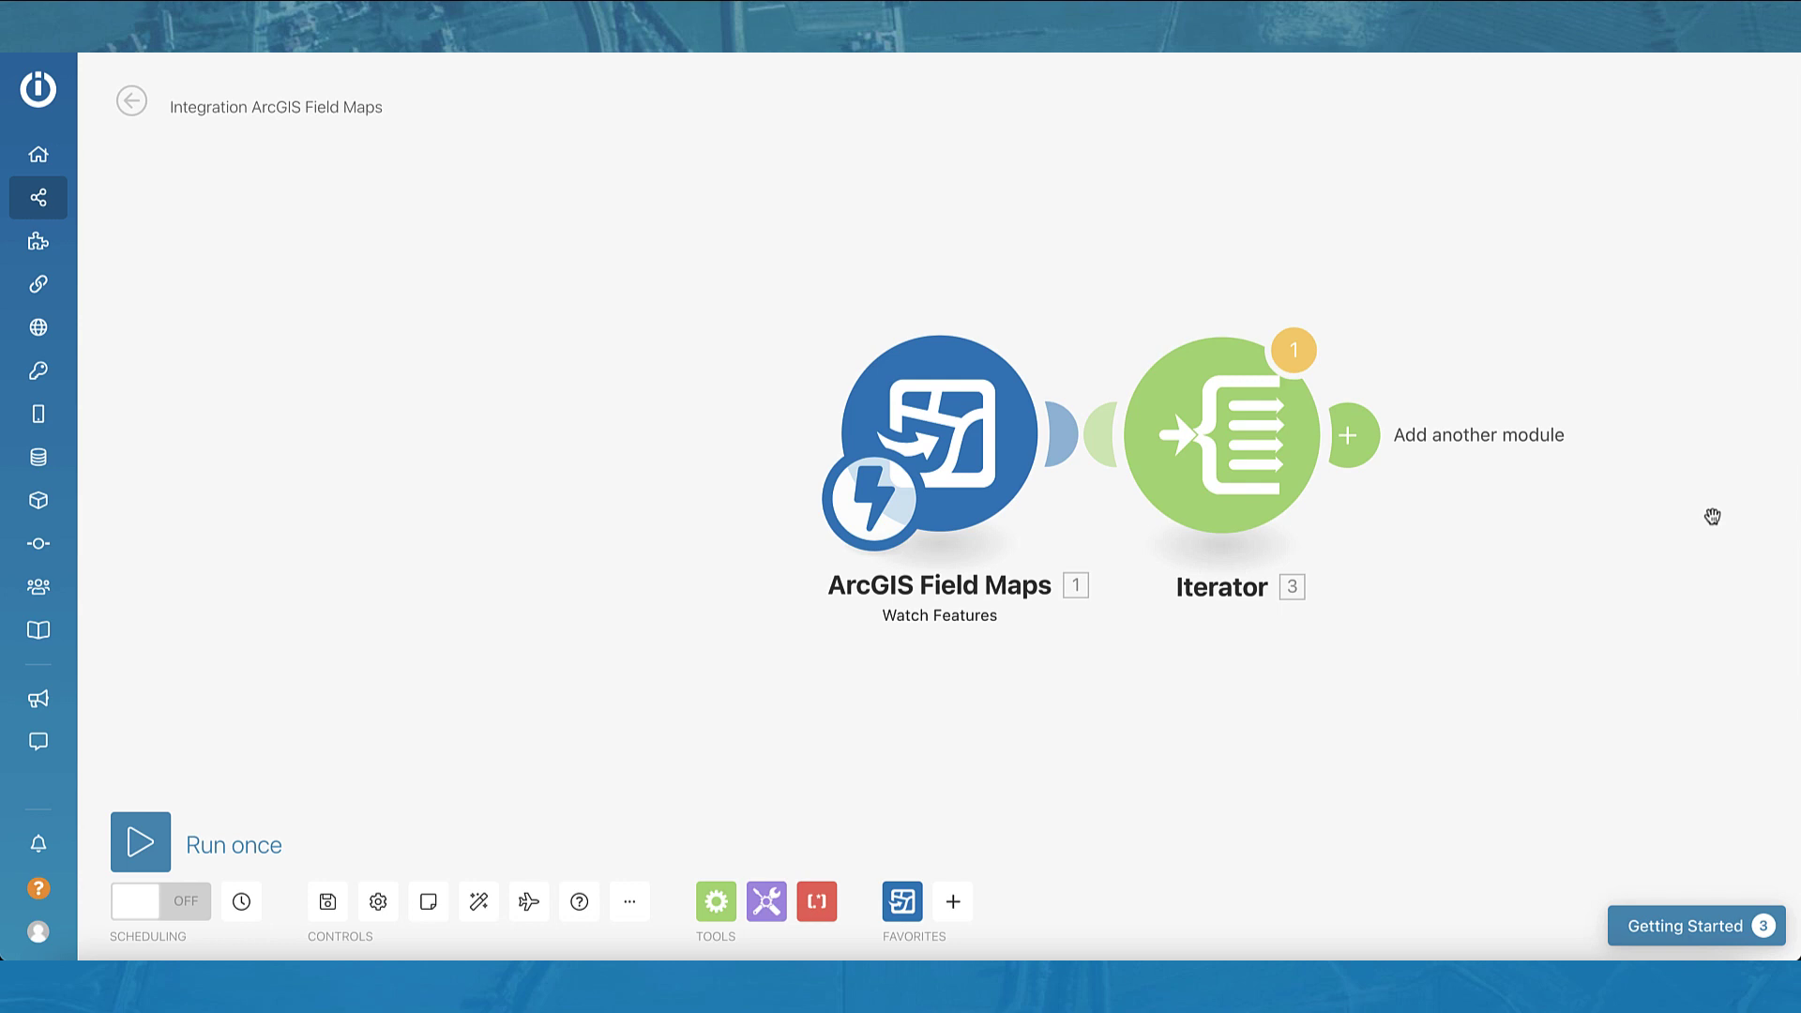
# Step: Add Microsoft 365 Email Create and Send a Message with a newly authorized Microsoft connection
pyautogui.click(1366, 439)
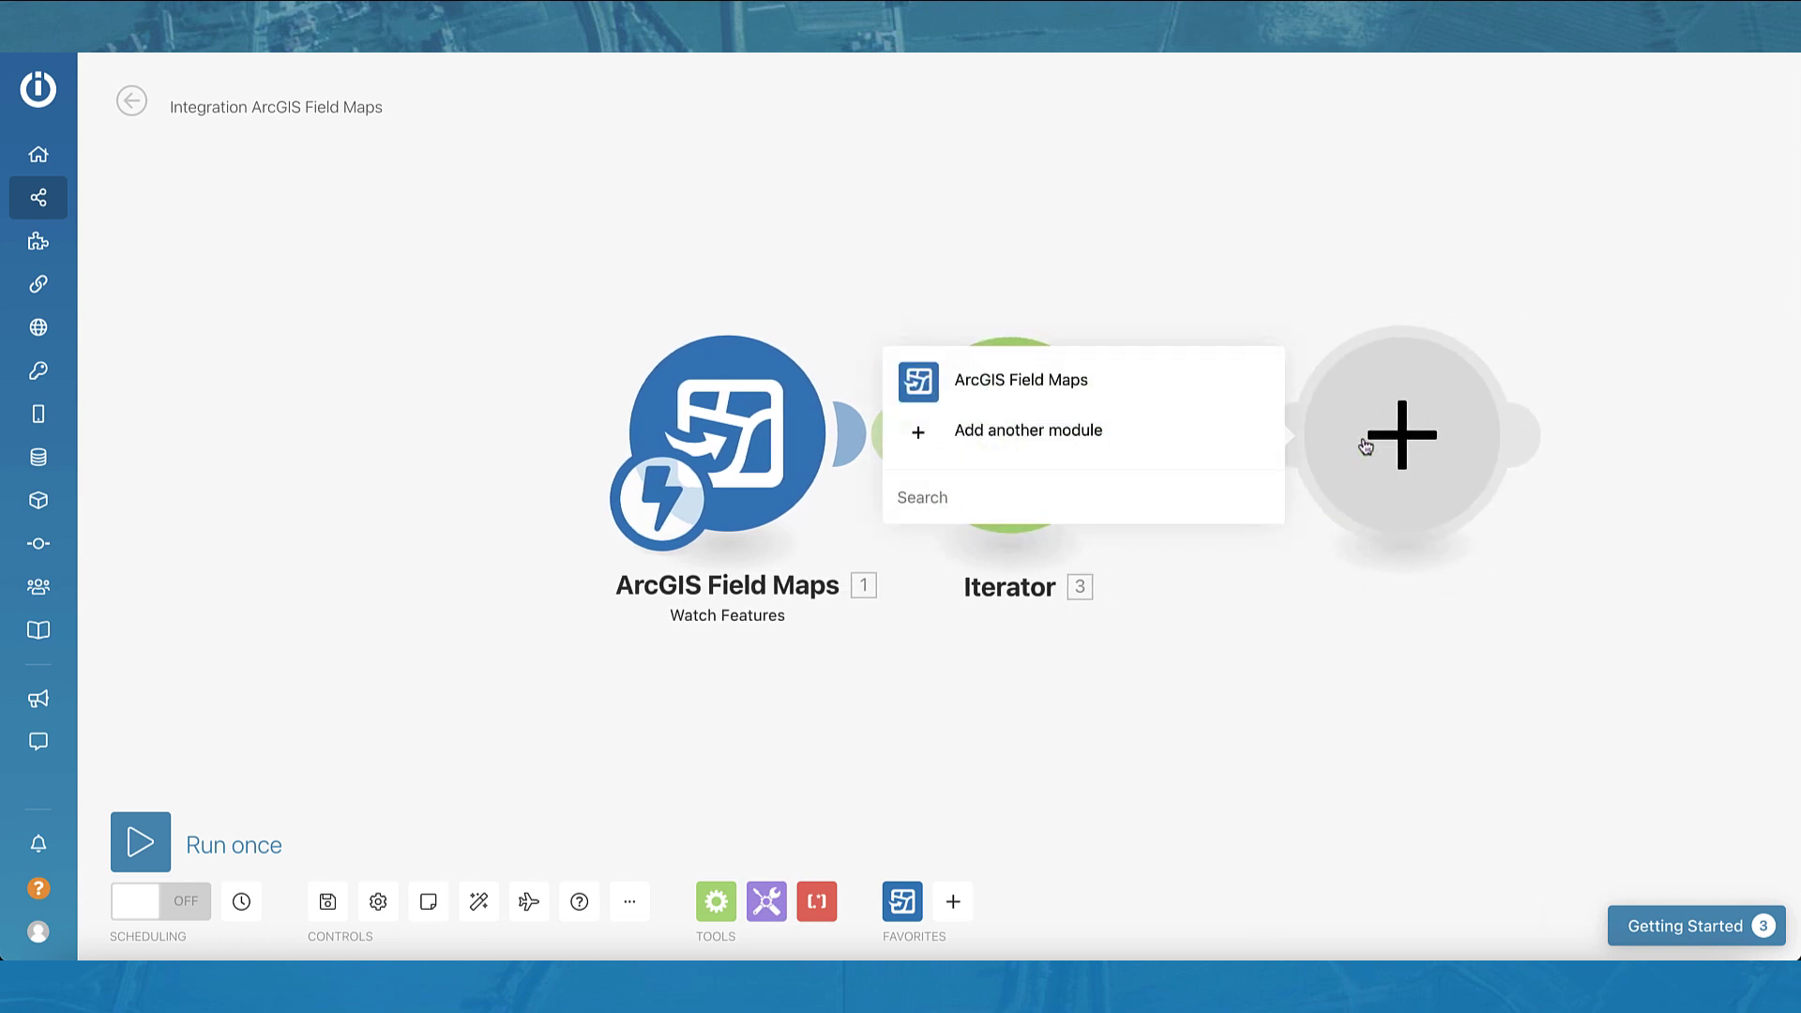
pyautogui.write('mic')
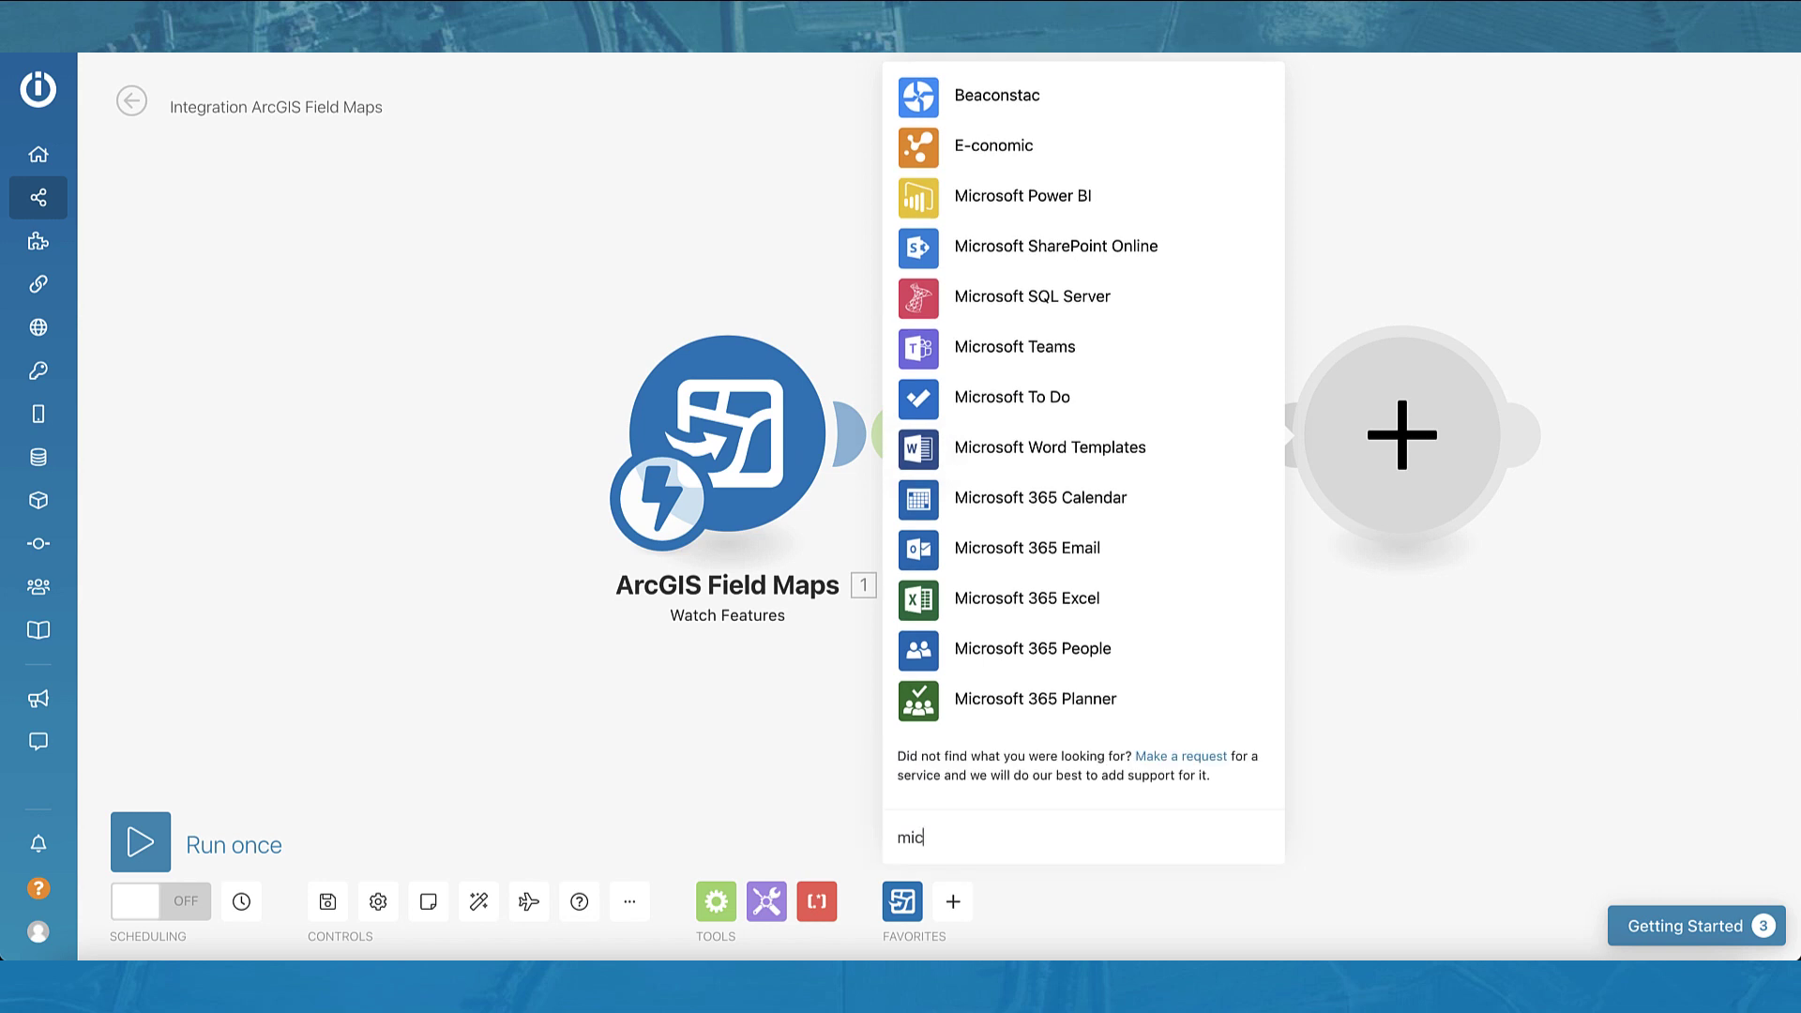
pyautogui.click(1112, 558)
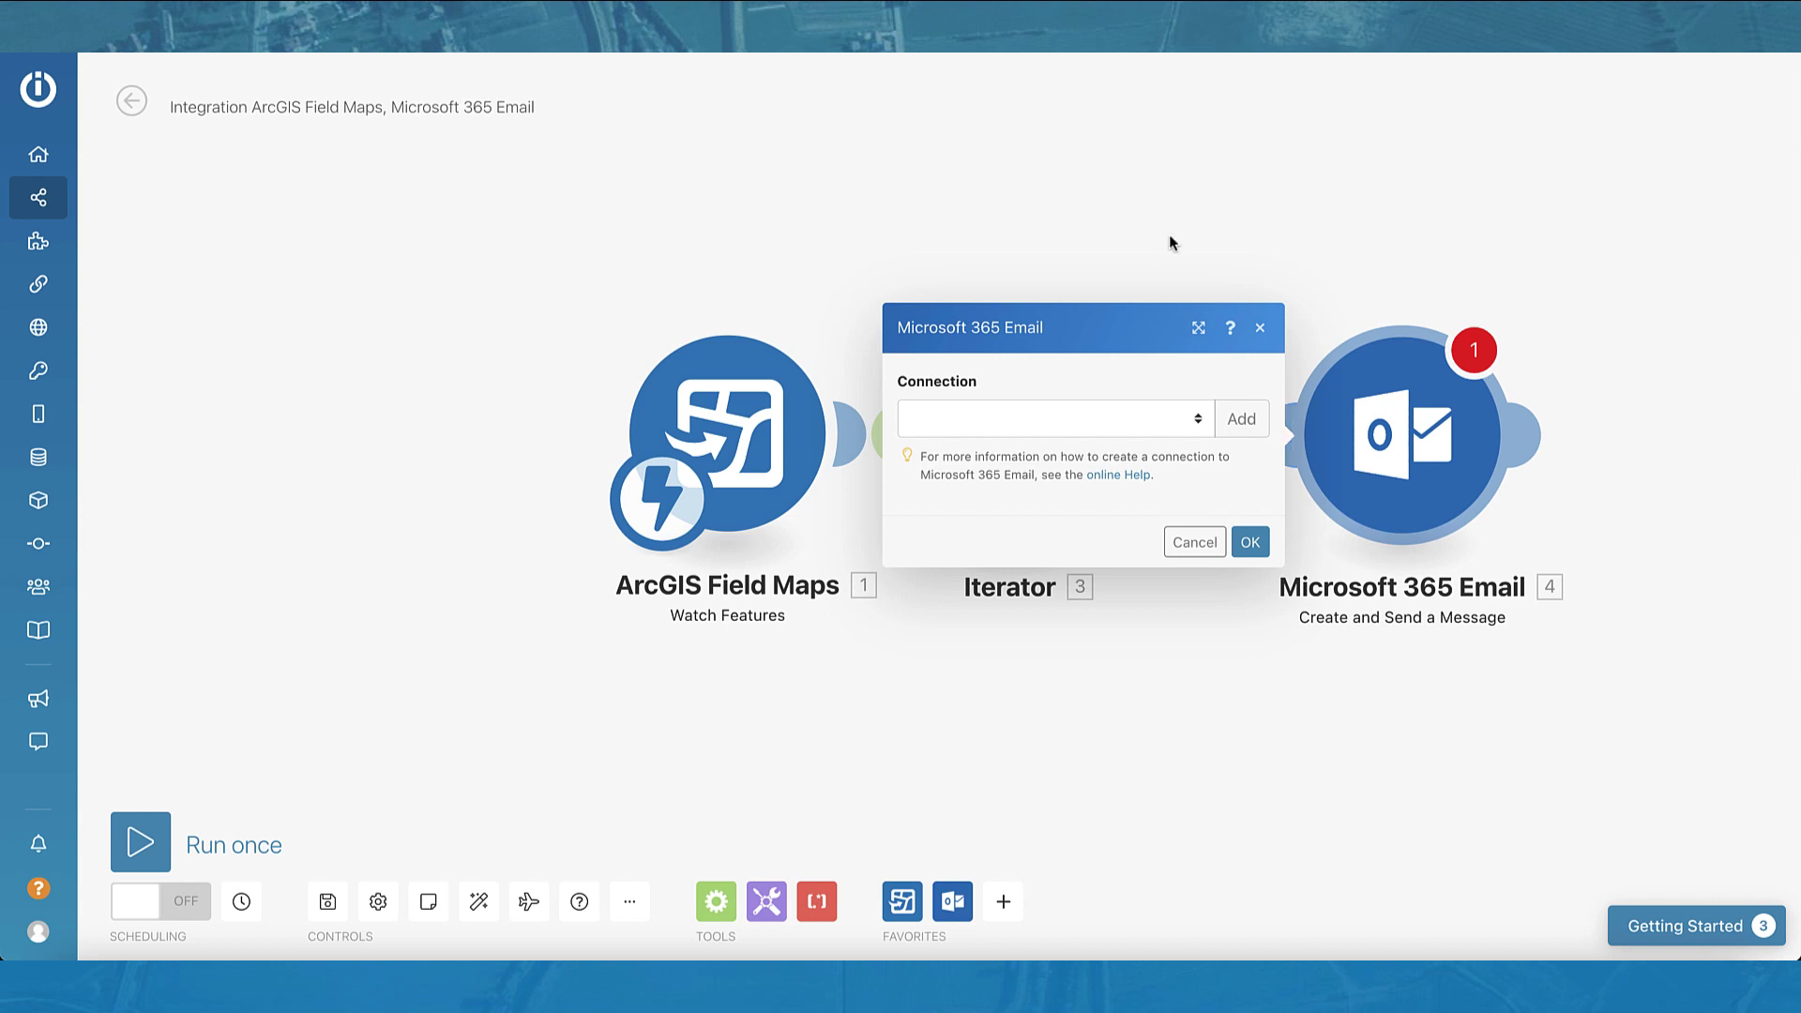
pyautogui.click(1241, 420)
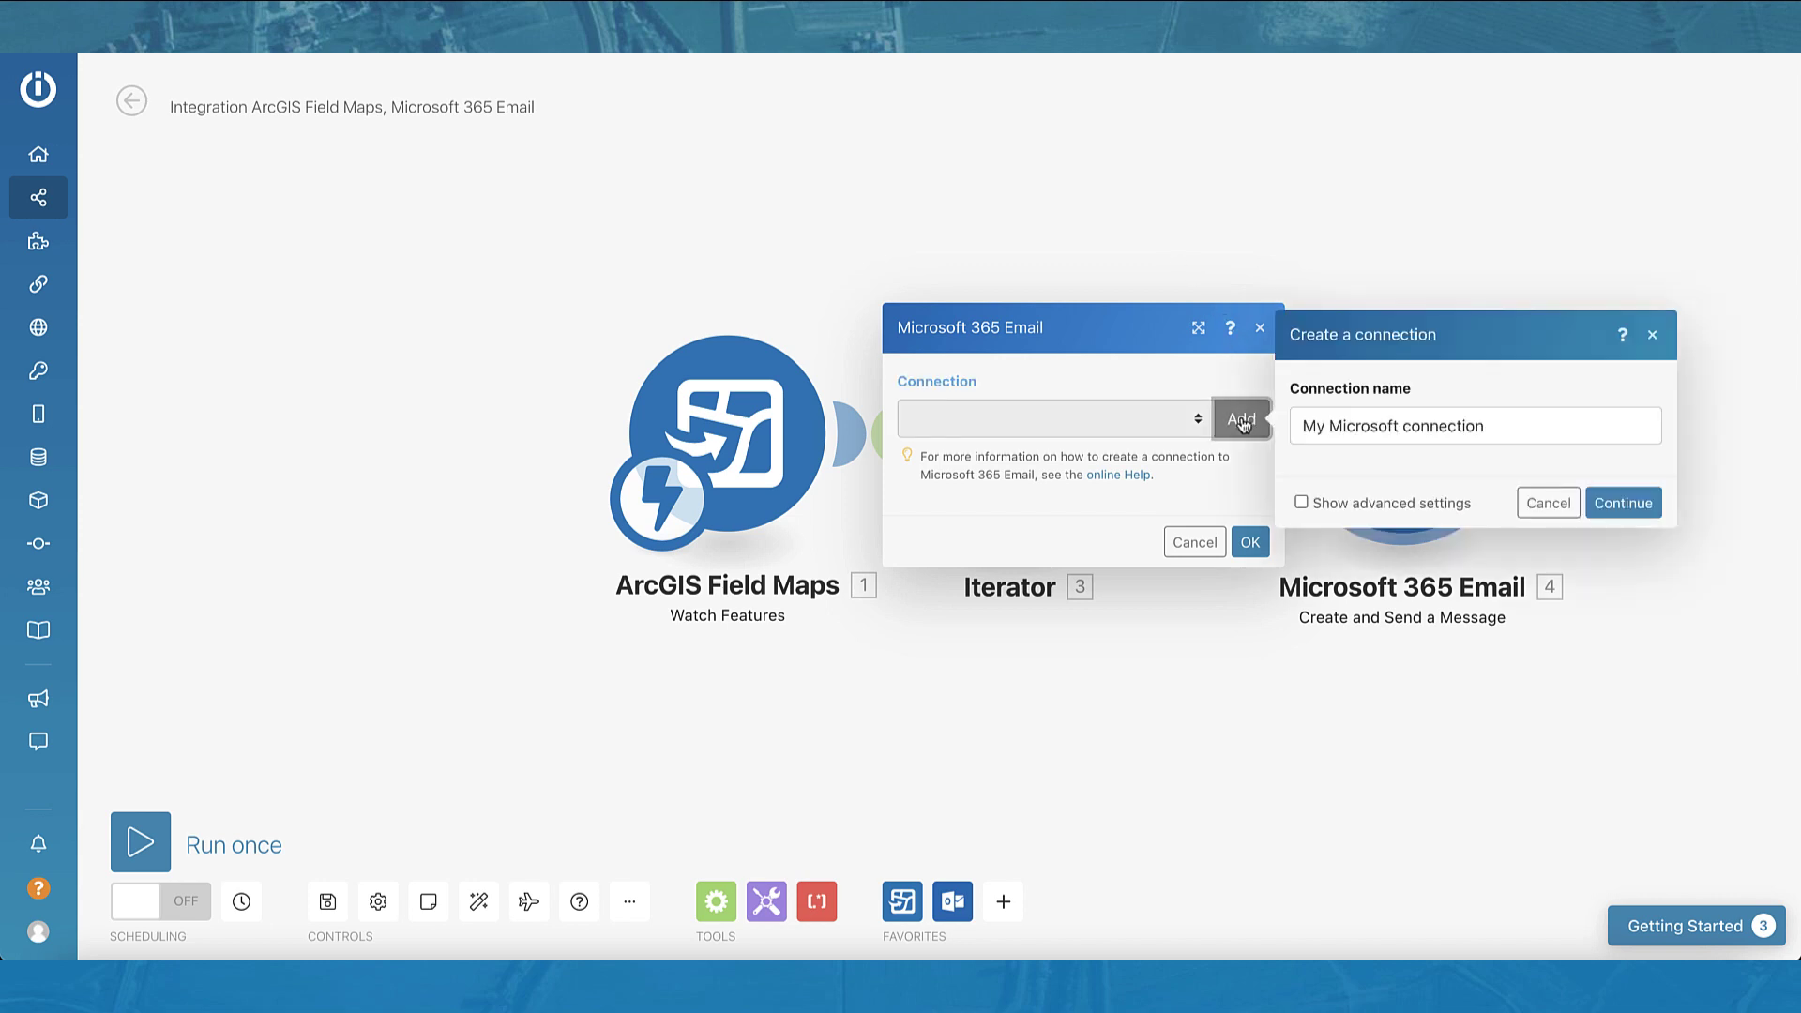
pyautogui.click(1620, 504)
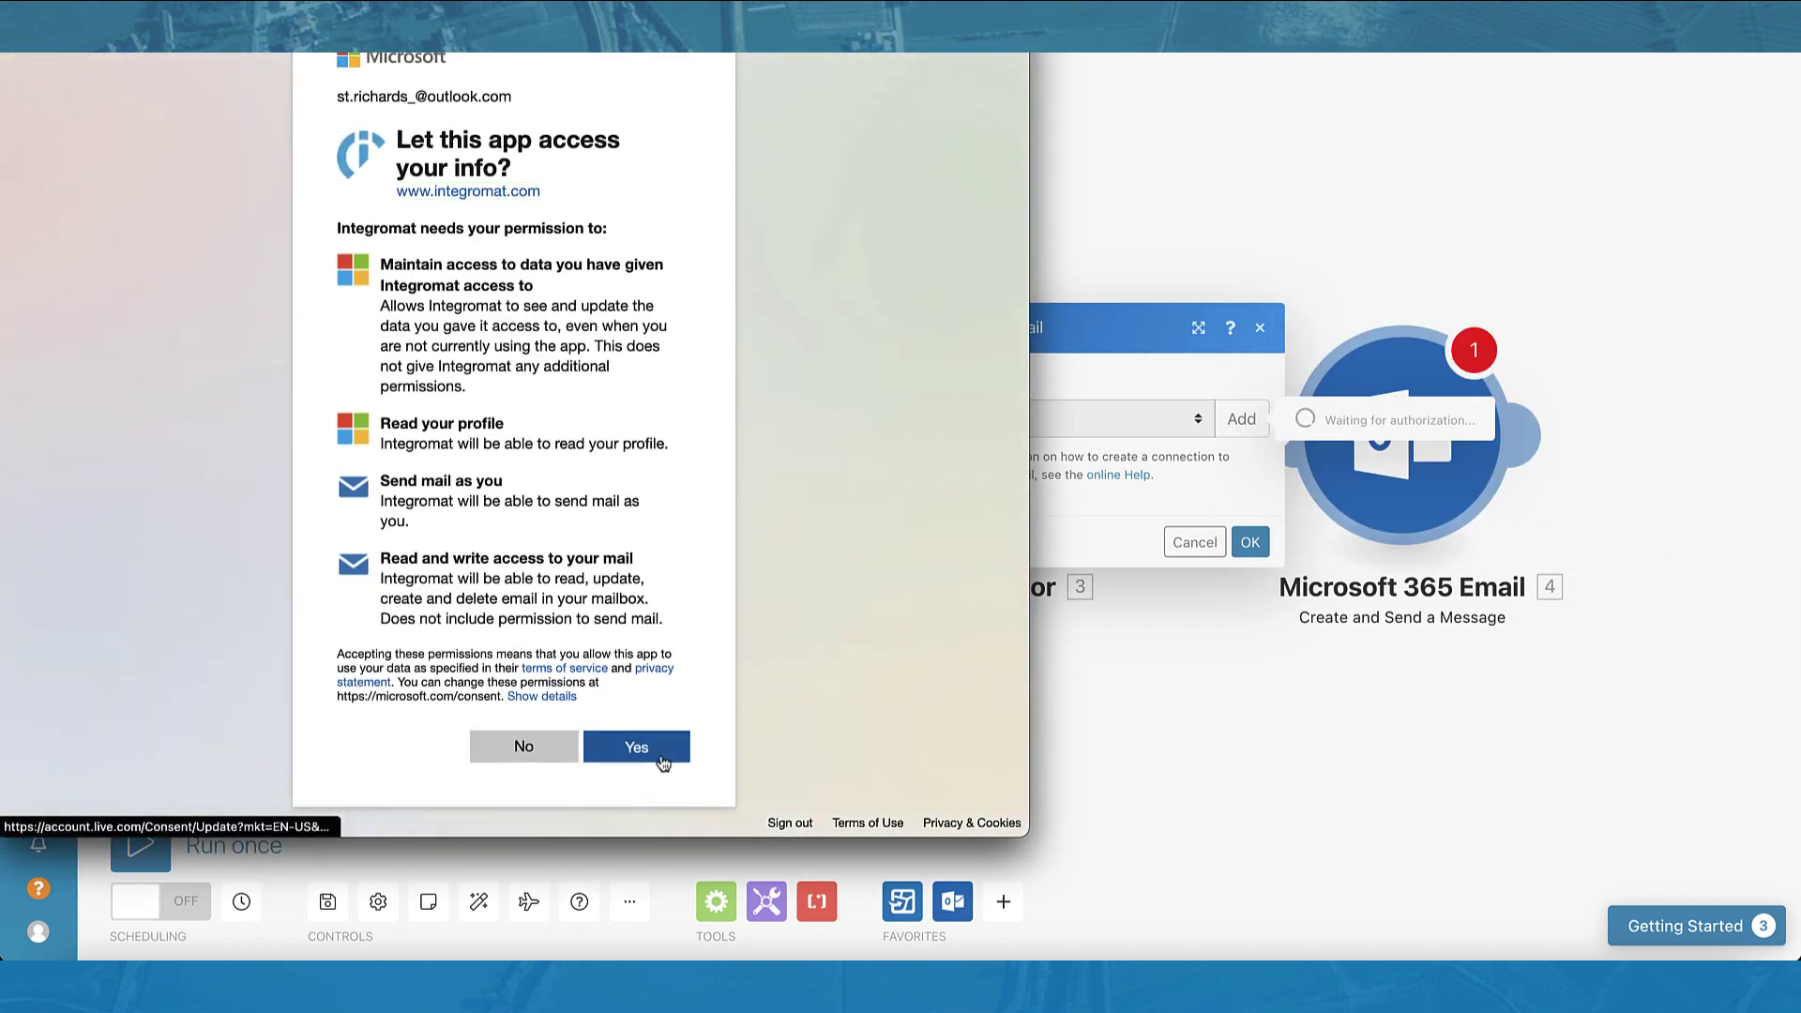
pyautogui.click(659, 750)
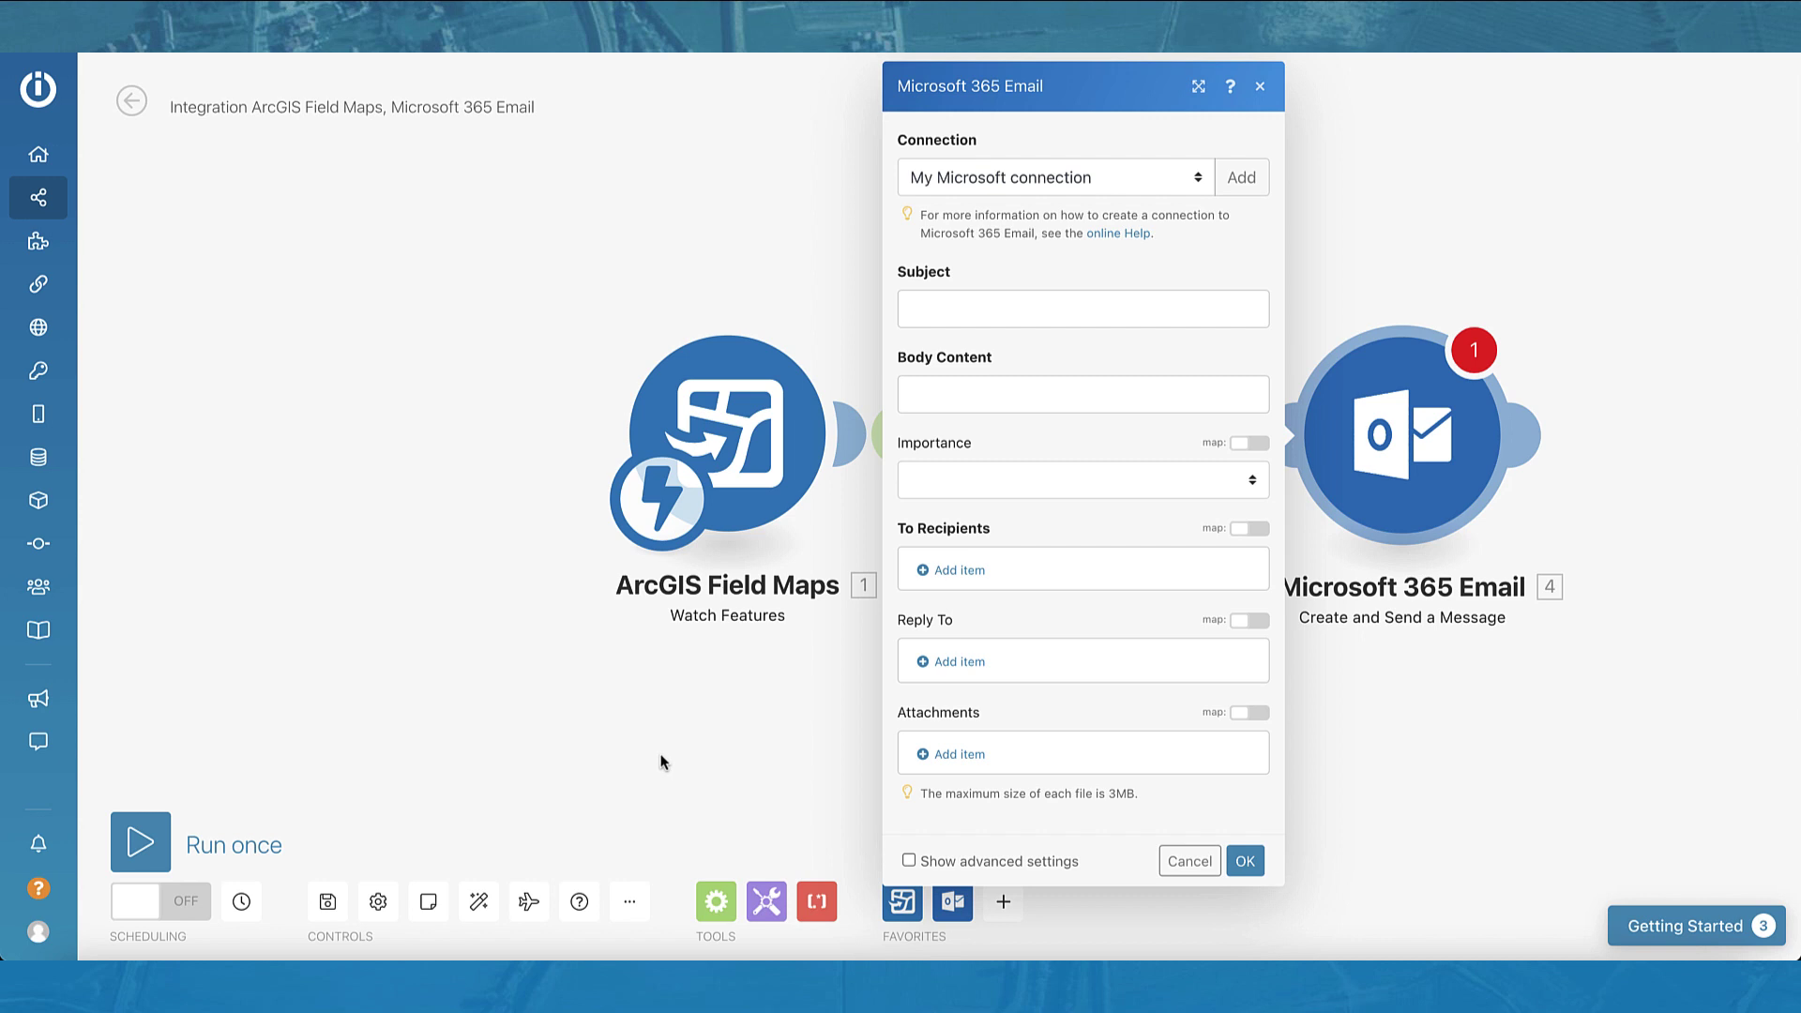
# Step: Set the subject to Type of Debris + 'Debris' and paste an HTML body mapping debris type and details
pyautogui.click(1018, 313)
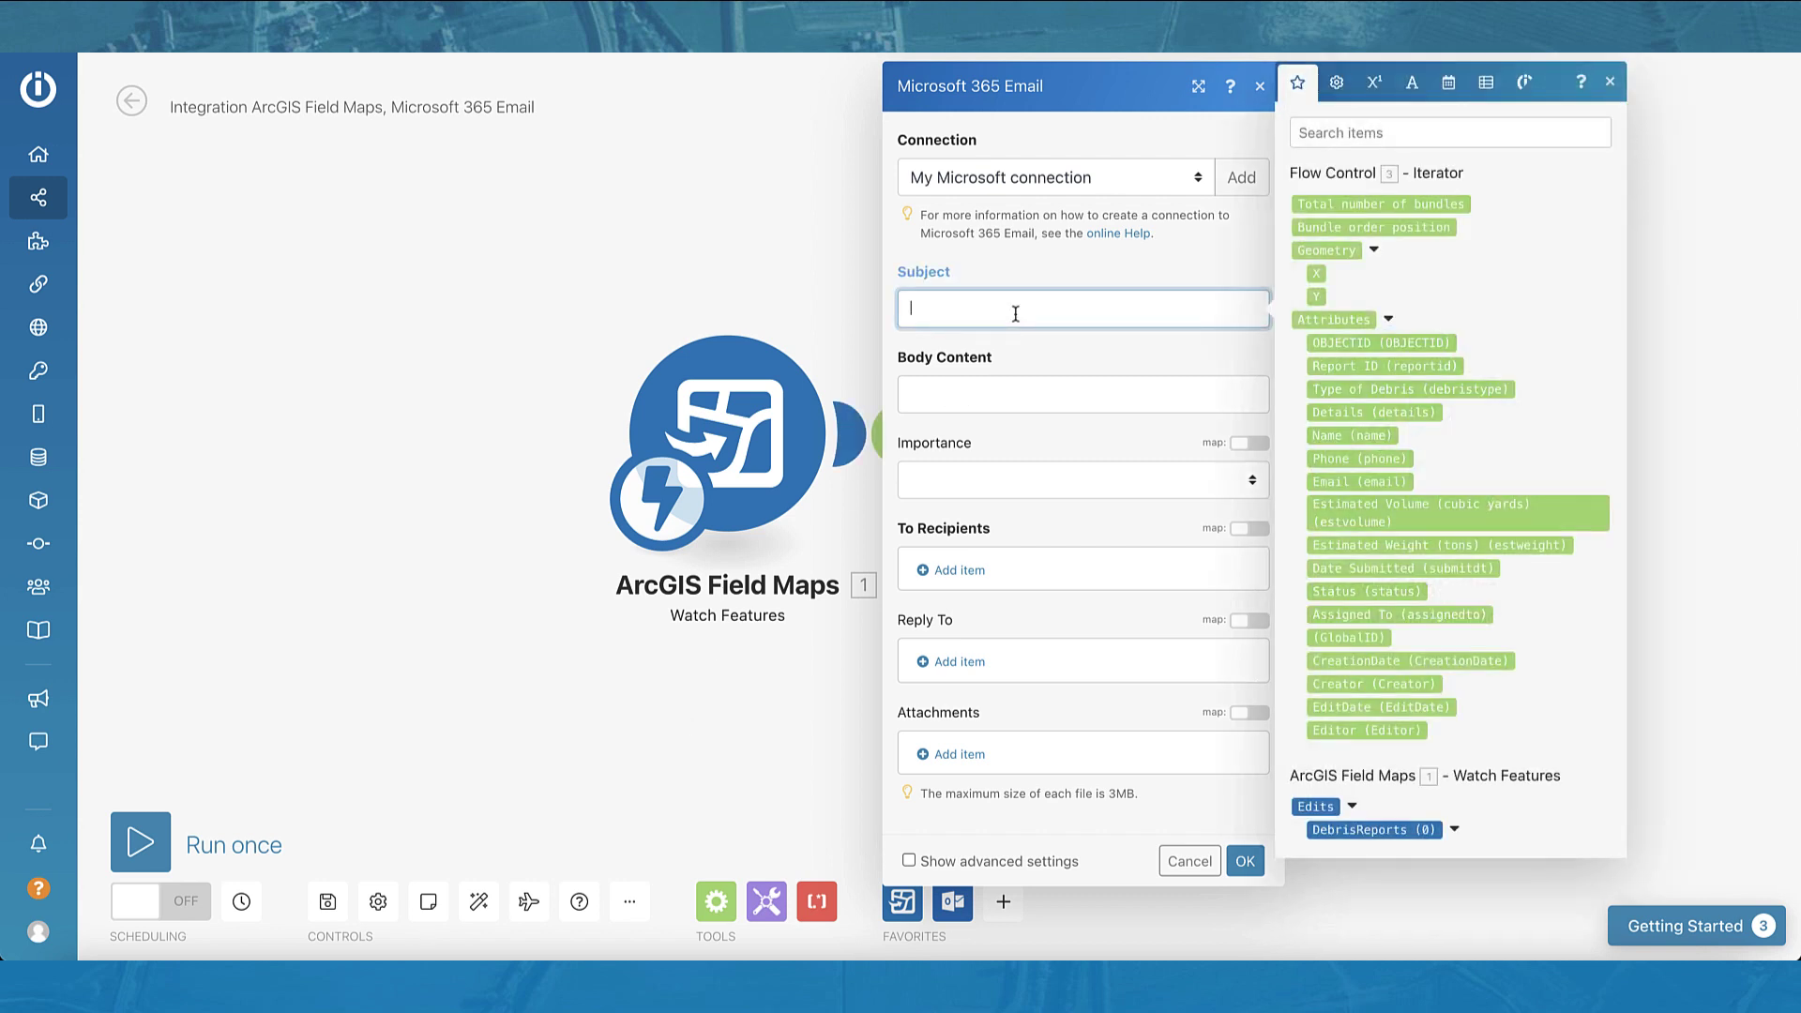
pyautogui.click(1379, 388)
pyautogui.write('Debris')
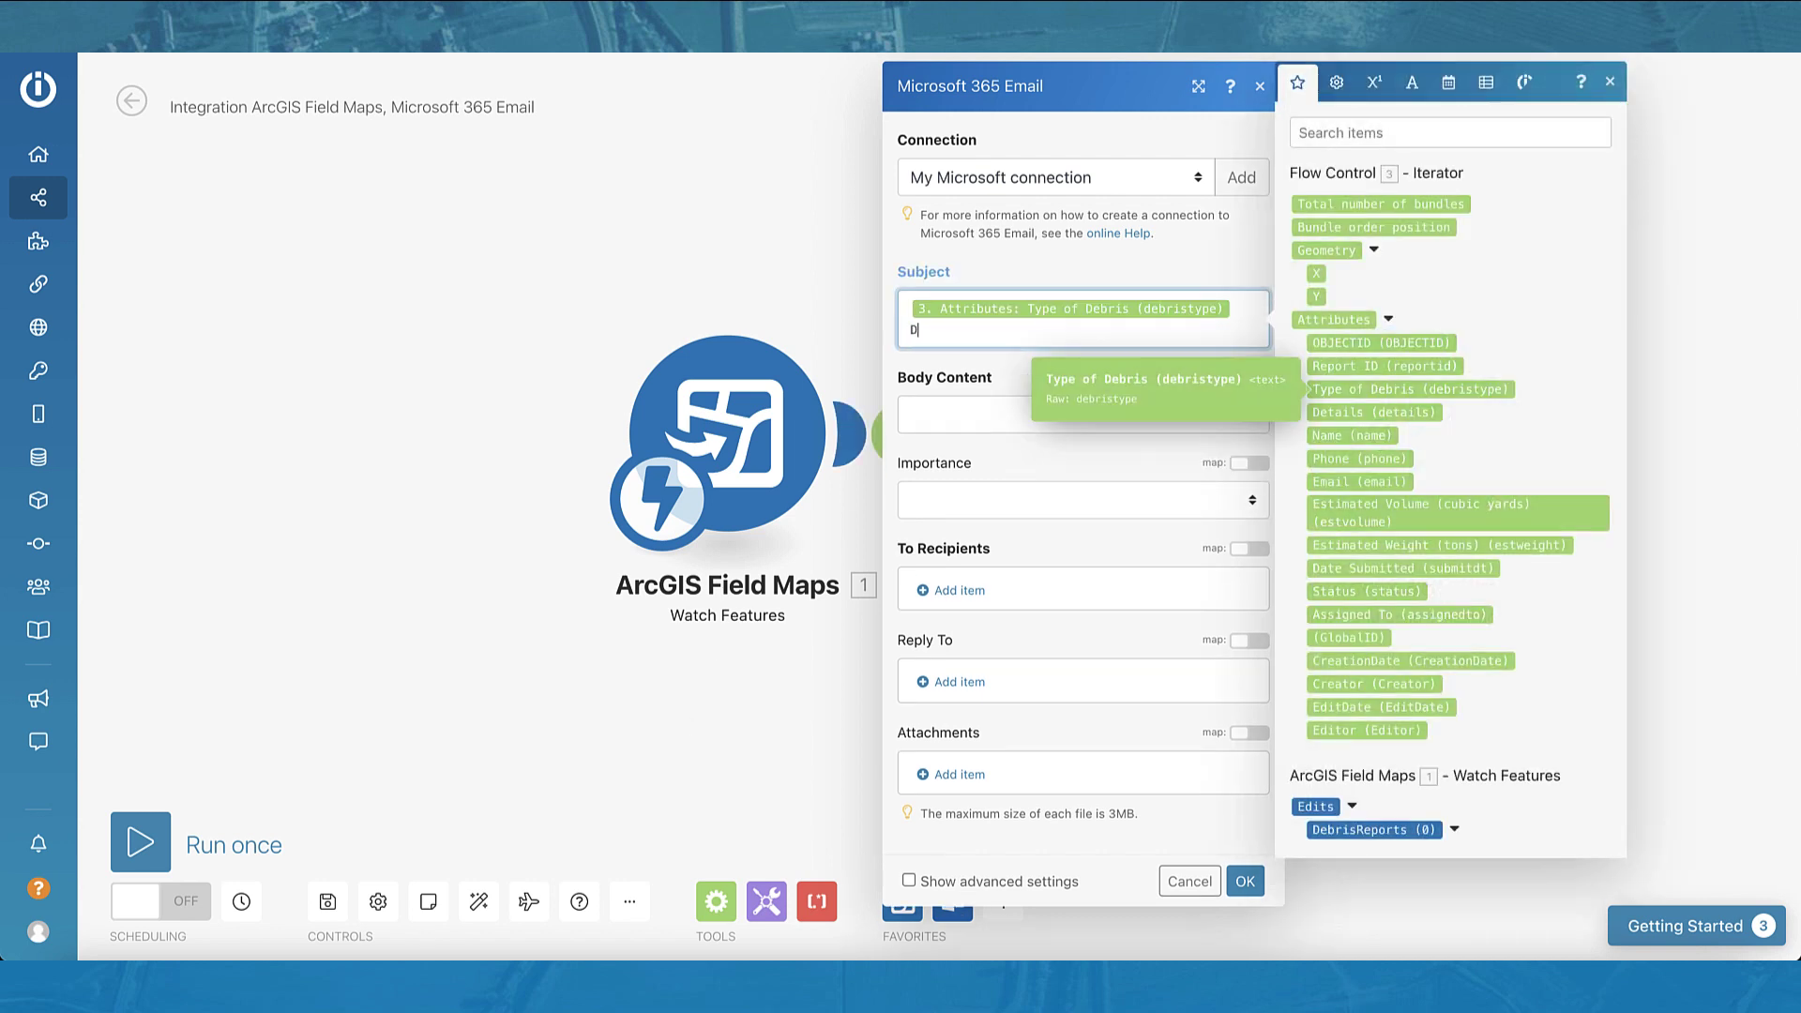
pyautogui.click(952, 413)
pyautogui.write('Thank you for reporting the debris. If we have any more questions, we’ll reach out to you. Here are the details of your report:<p><p> <b>Debris type</b>:&nbsp  <p><p>   <b>Additional notes<b>:&nbsp')
pyautogui.click(948, 501)
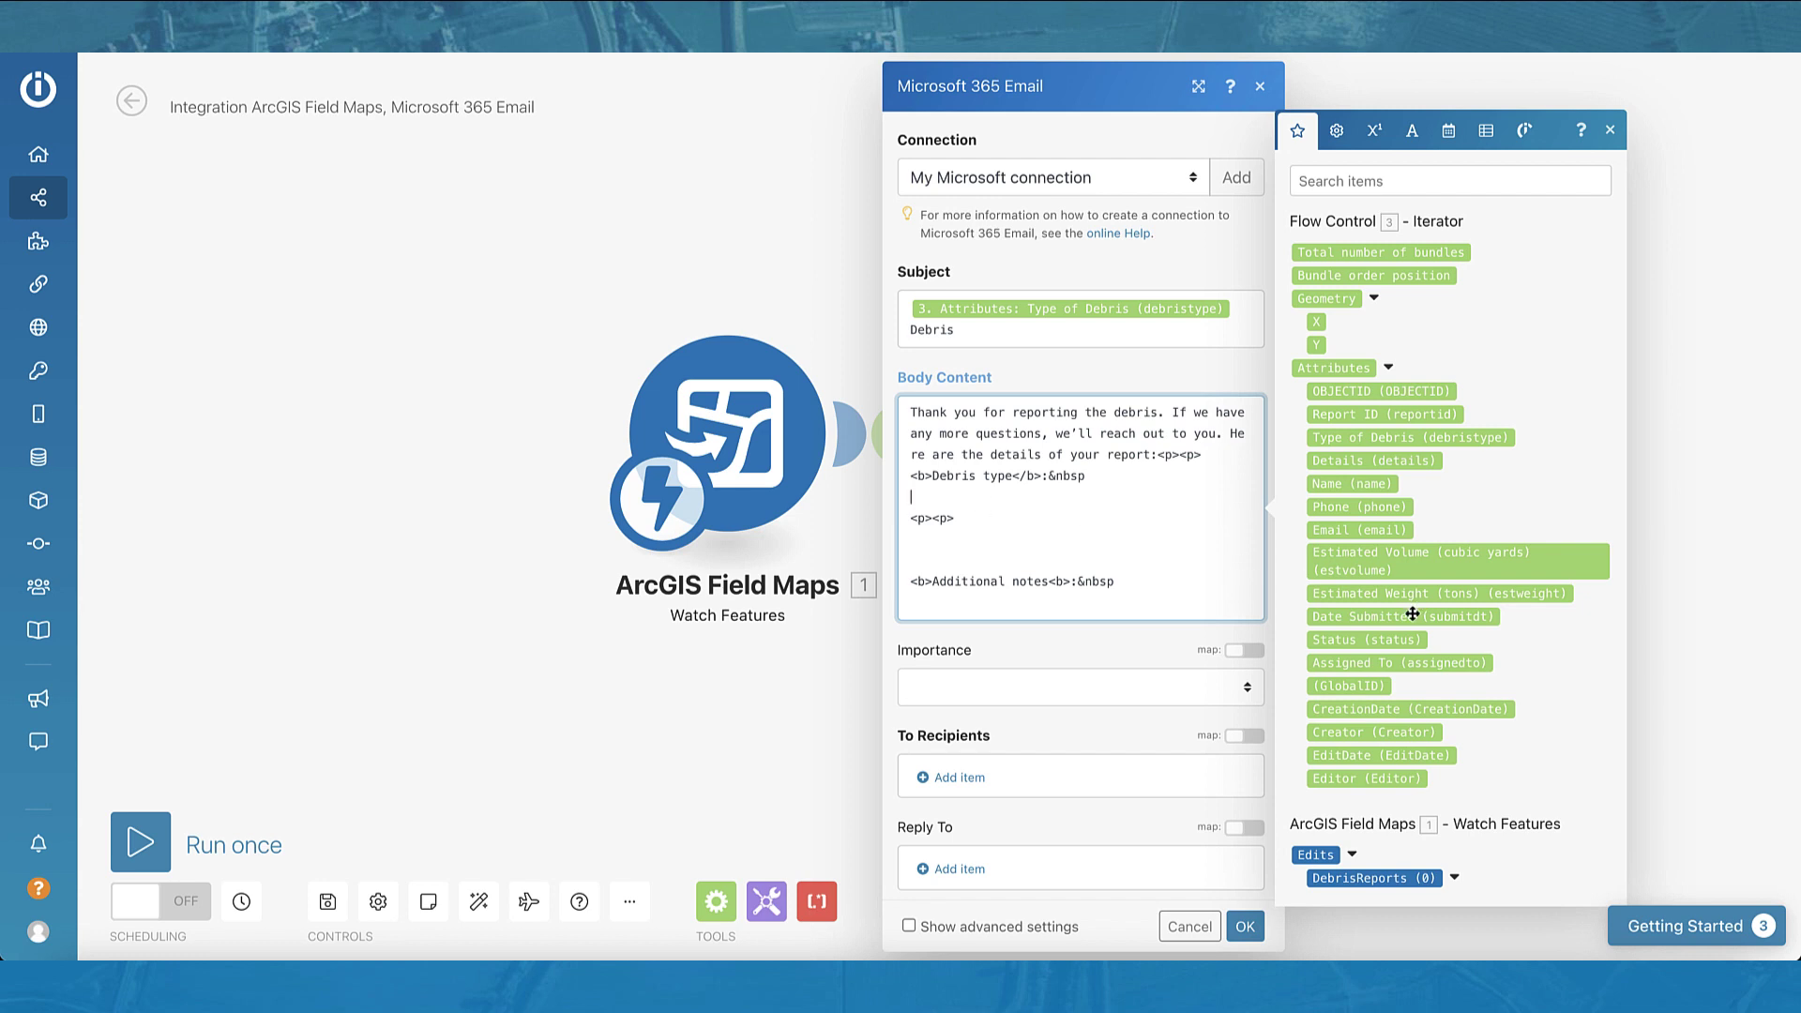
pyautogui.click(1368, 438)
pyautogui.click(1412, 462)
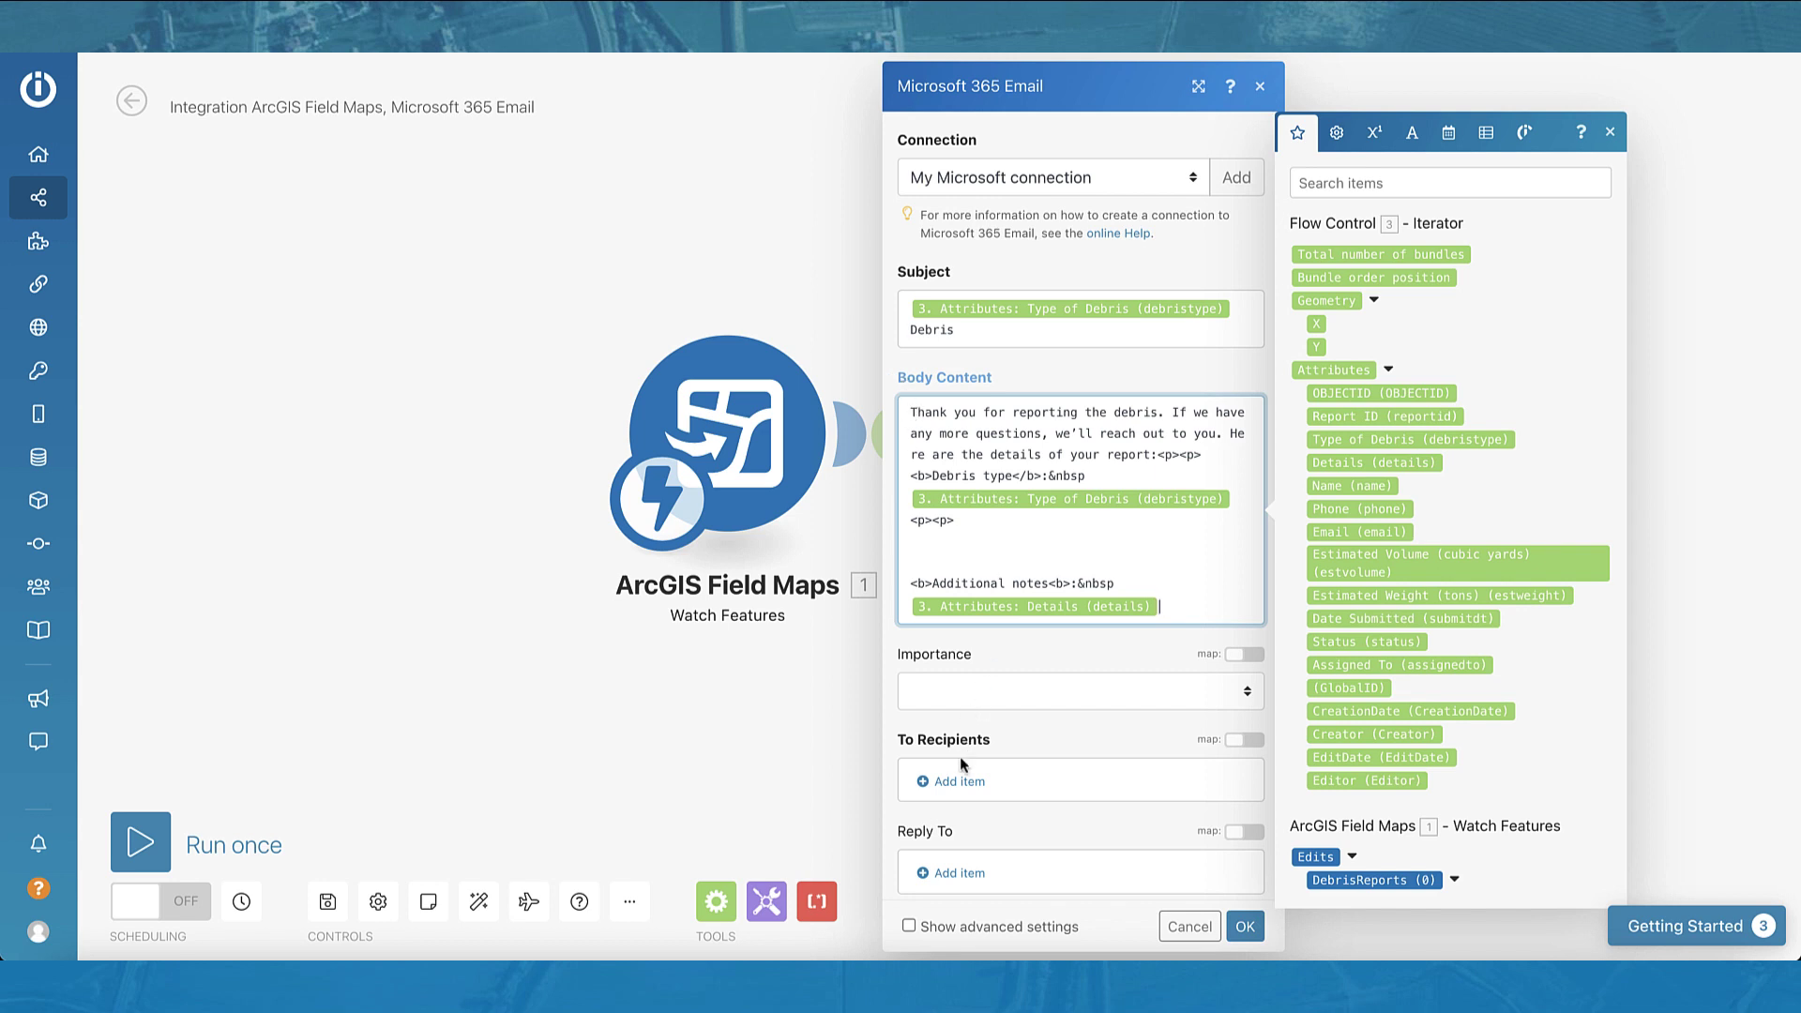
# Step: Add a recipient with their email address and name, then confirm the email module
pyautogui.click(957, 782)
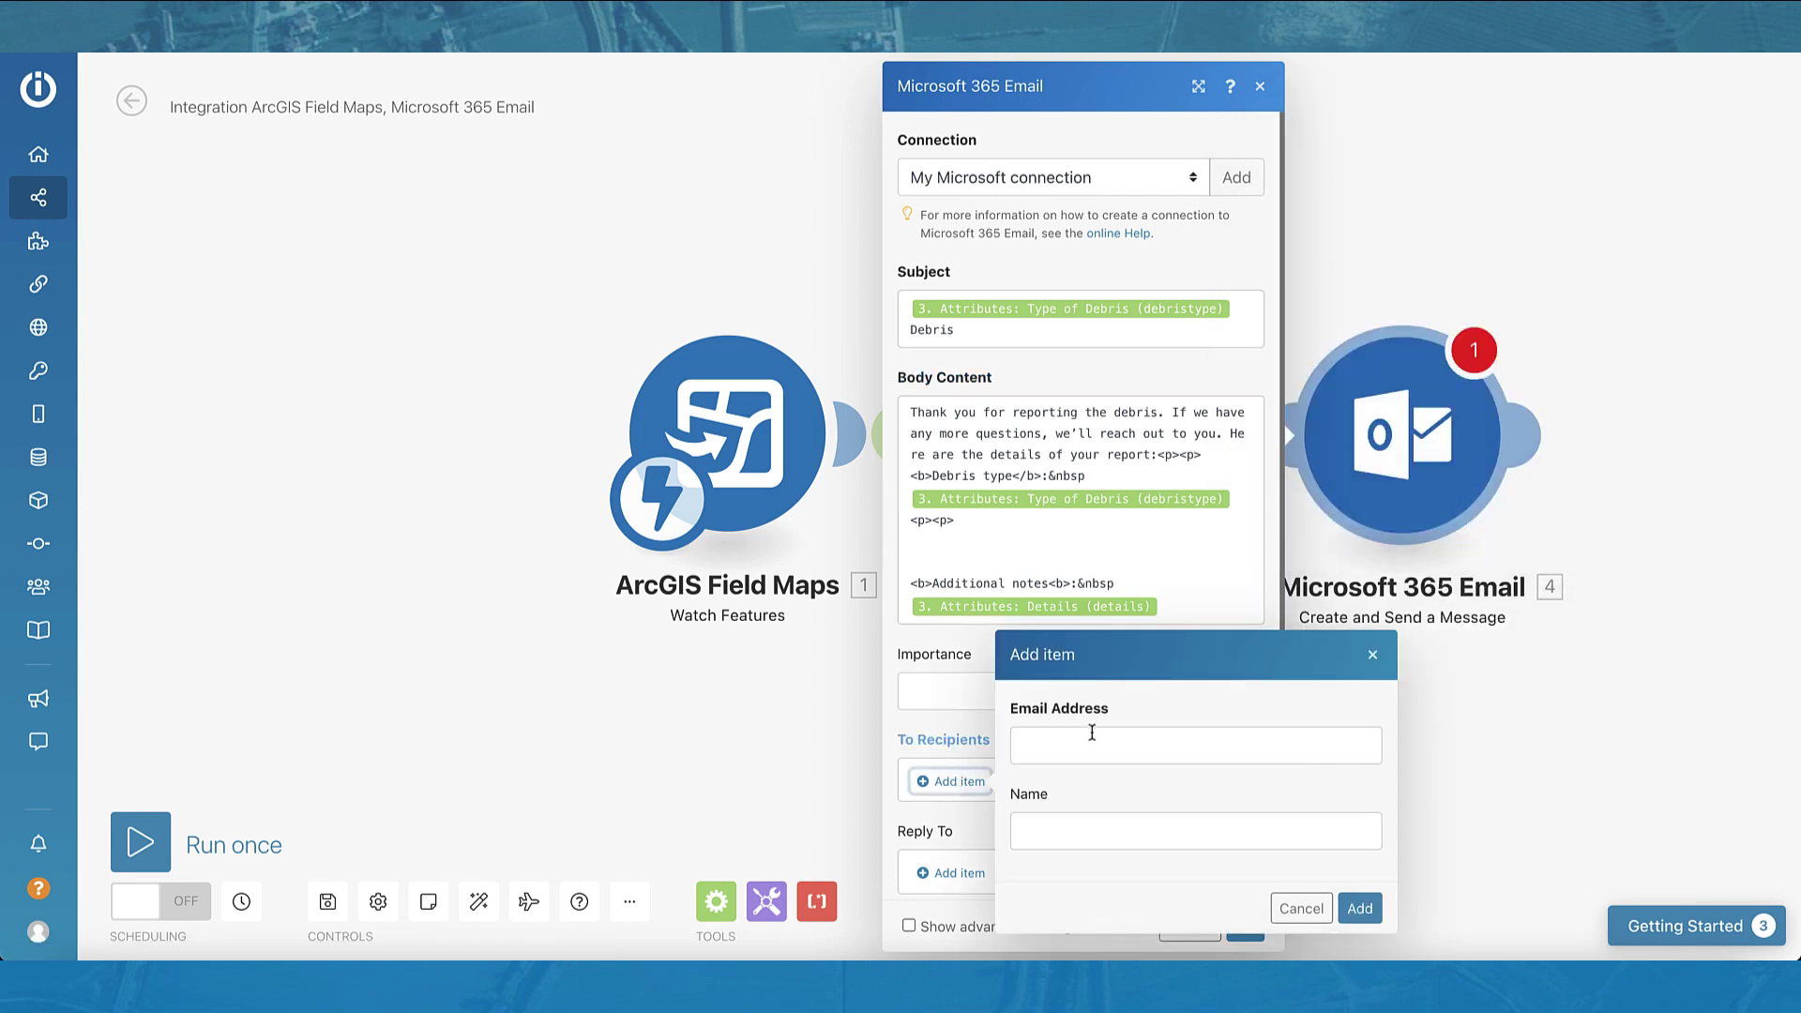
pyautogui.click(1091, 732)
pyautogui.write('@outlook.com')
pyautogui.press('Tab')
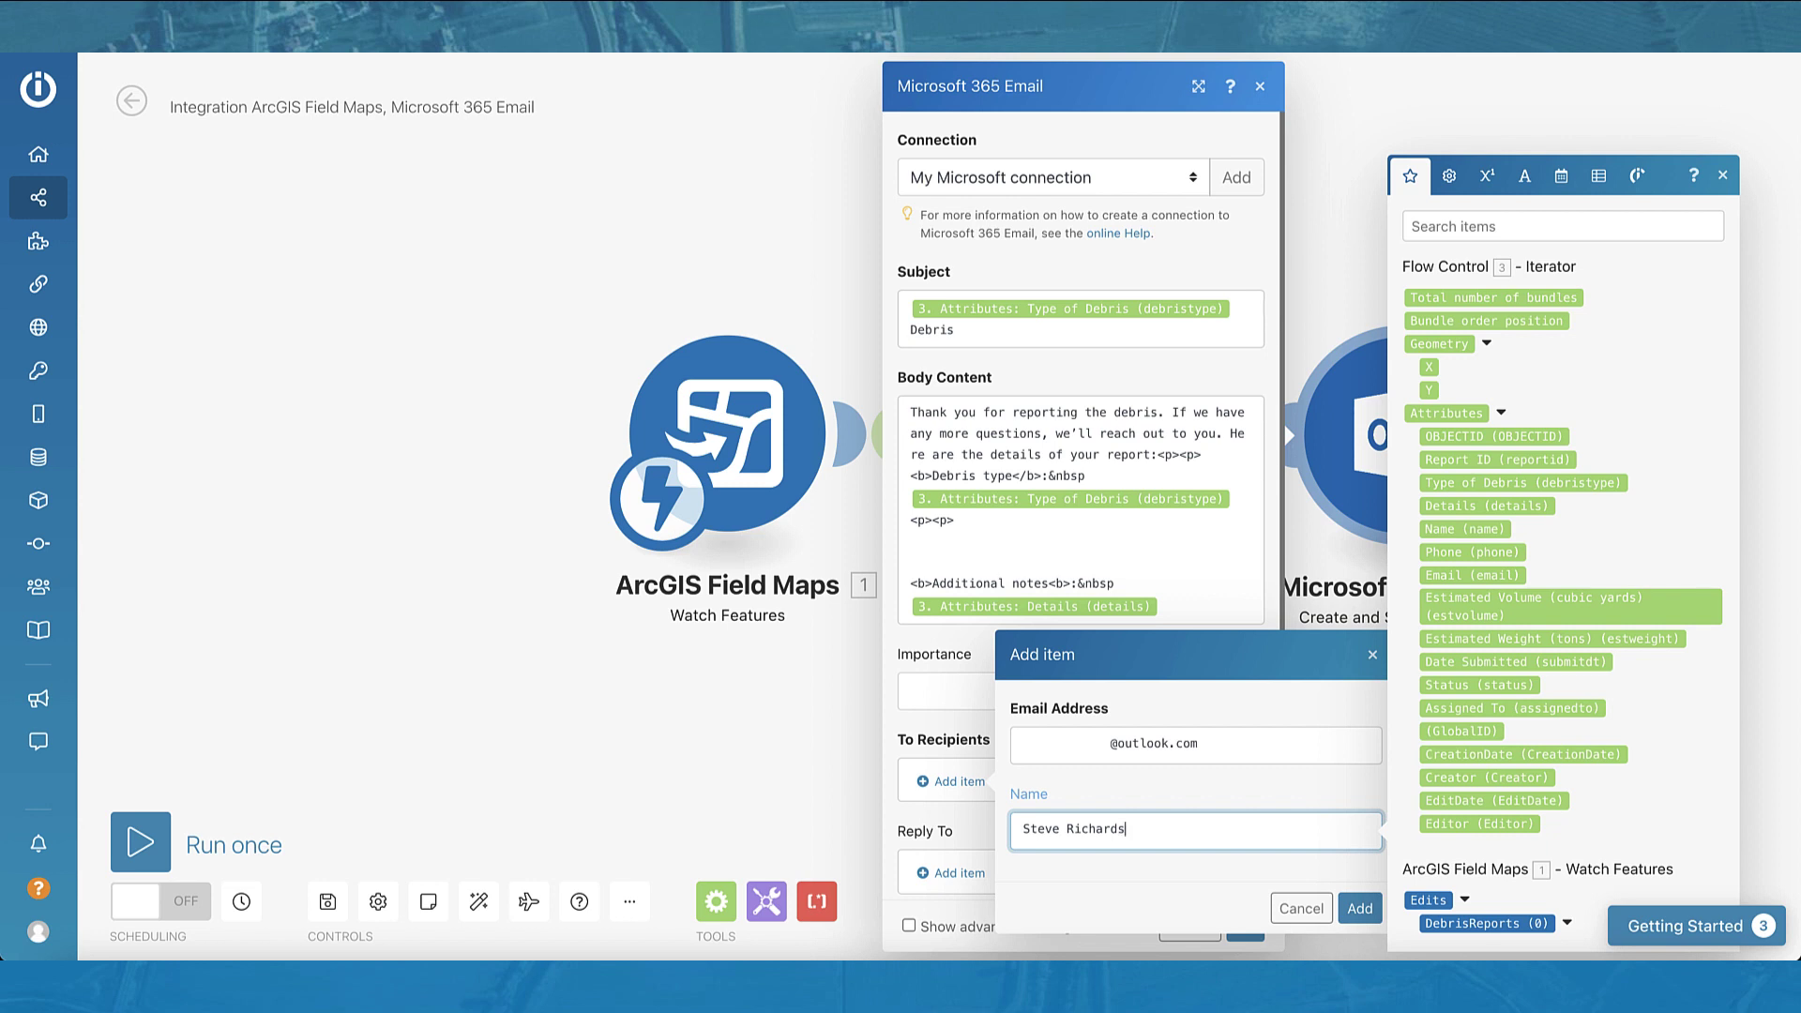
pyautogui.click(1359, 908)
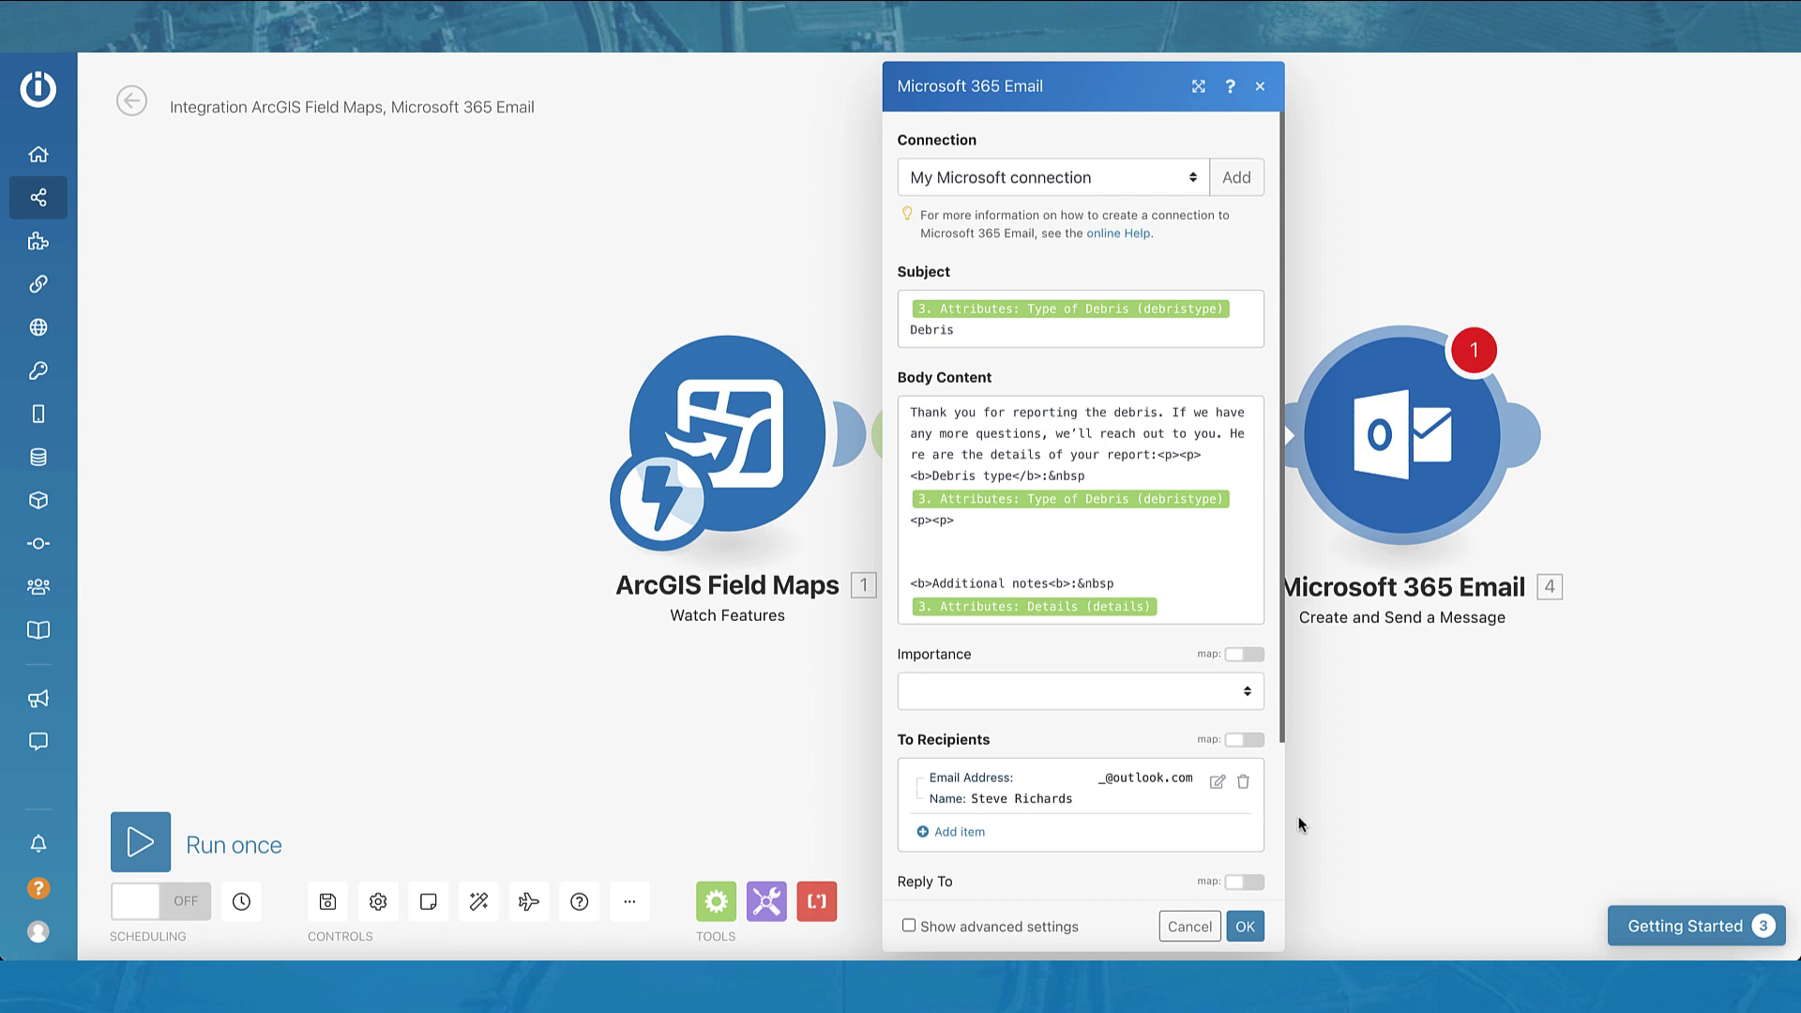
pyautogui.click(1250, 923)
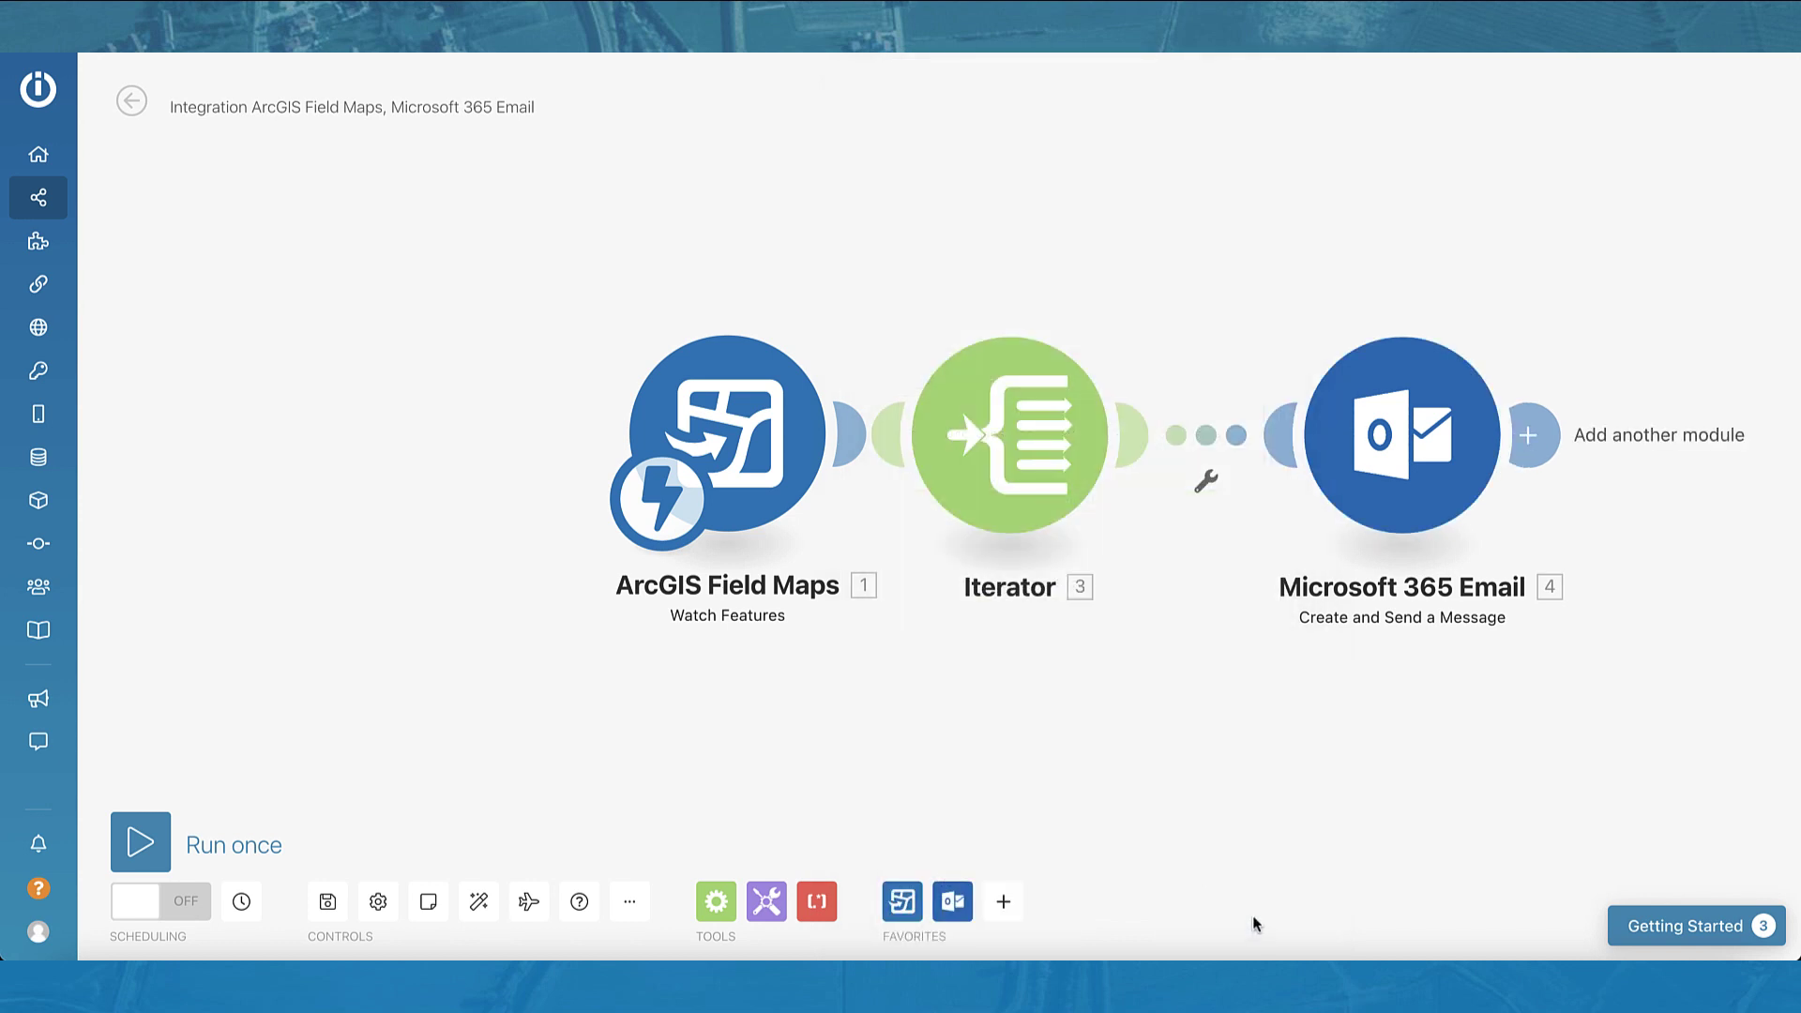
# Step: Save the scenario and run it once as a test
pyautogui.click(327, 902)
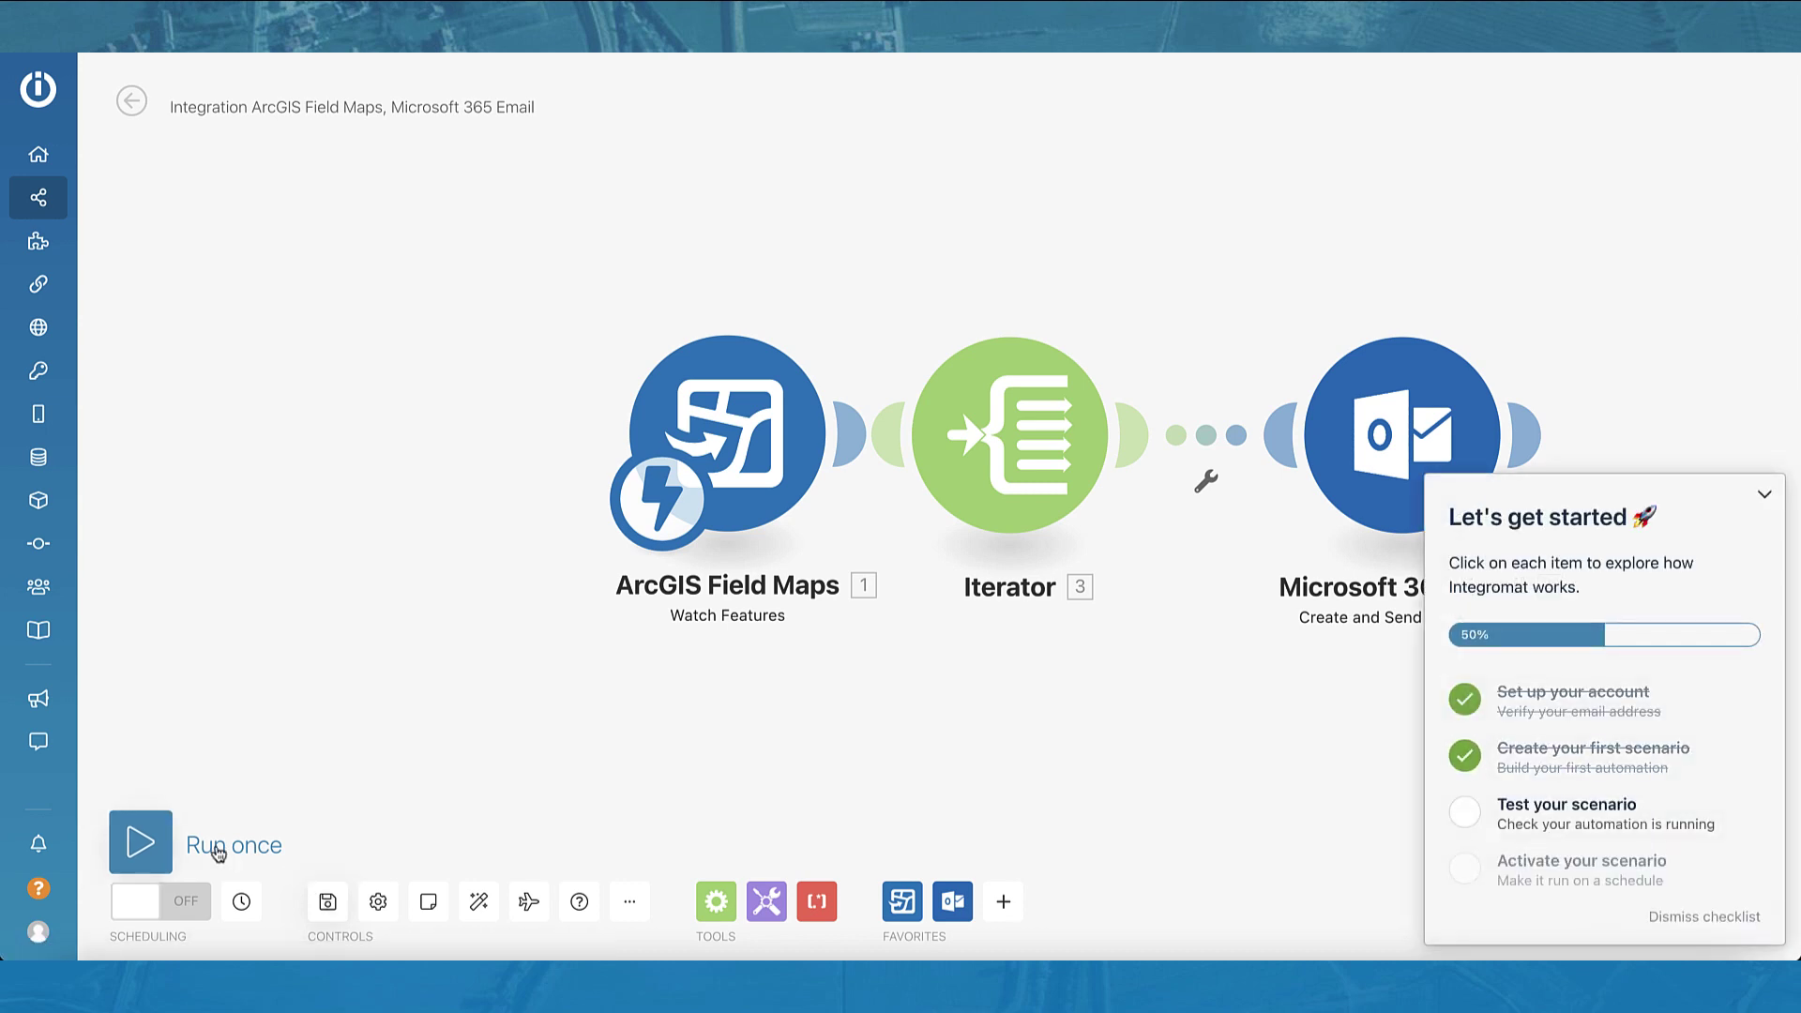
pyautogui.click(133, 849)
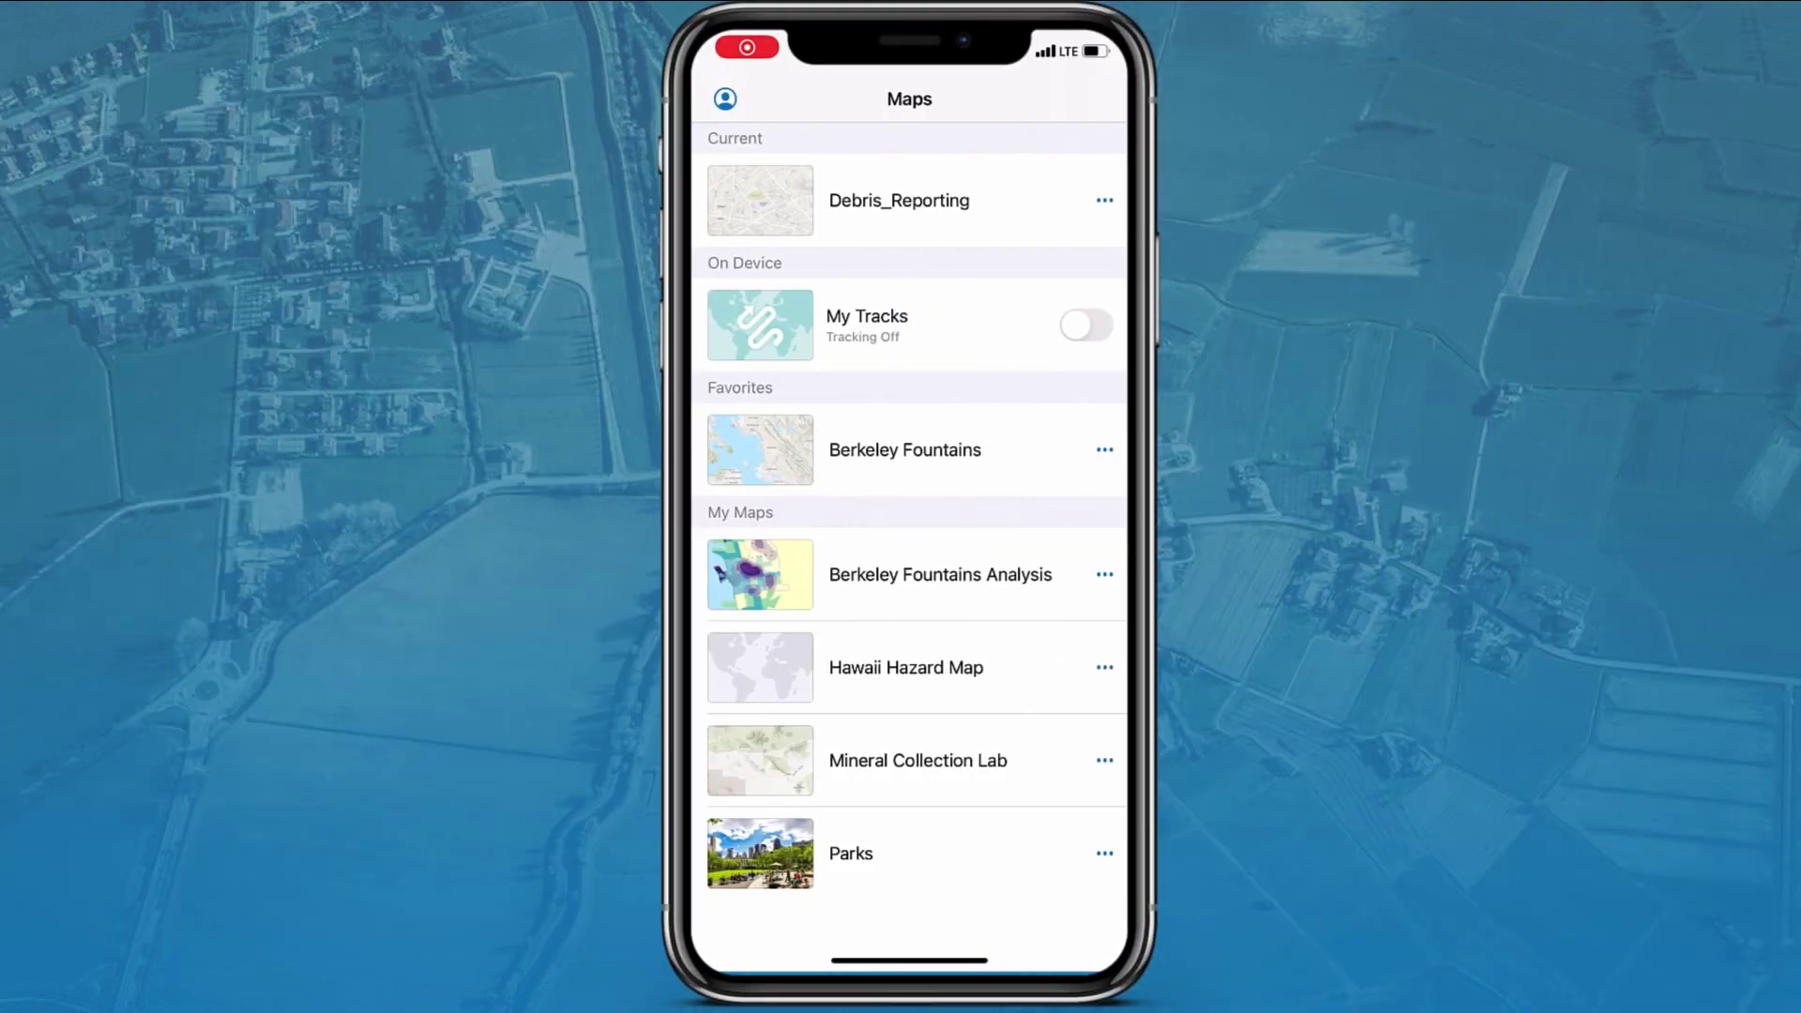
# Step: On the Debris_Reporting map, start a new report of type Hazardous Waste
pyautogui.click(888, 195)
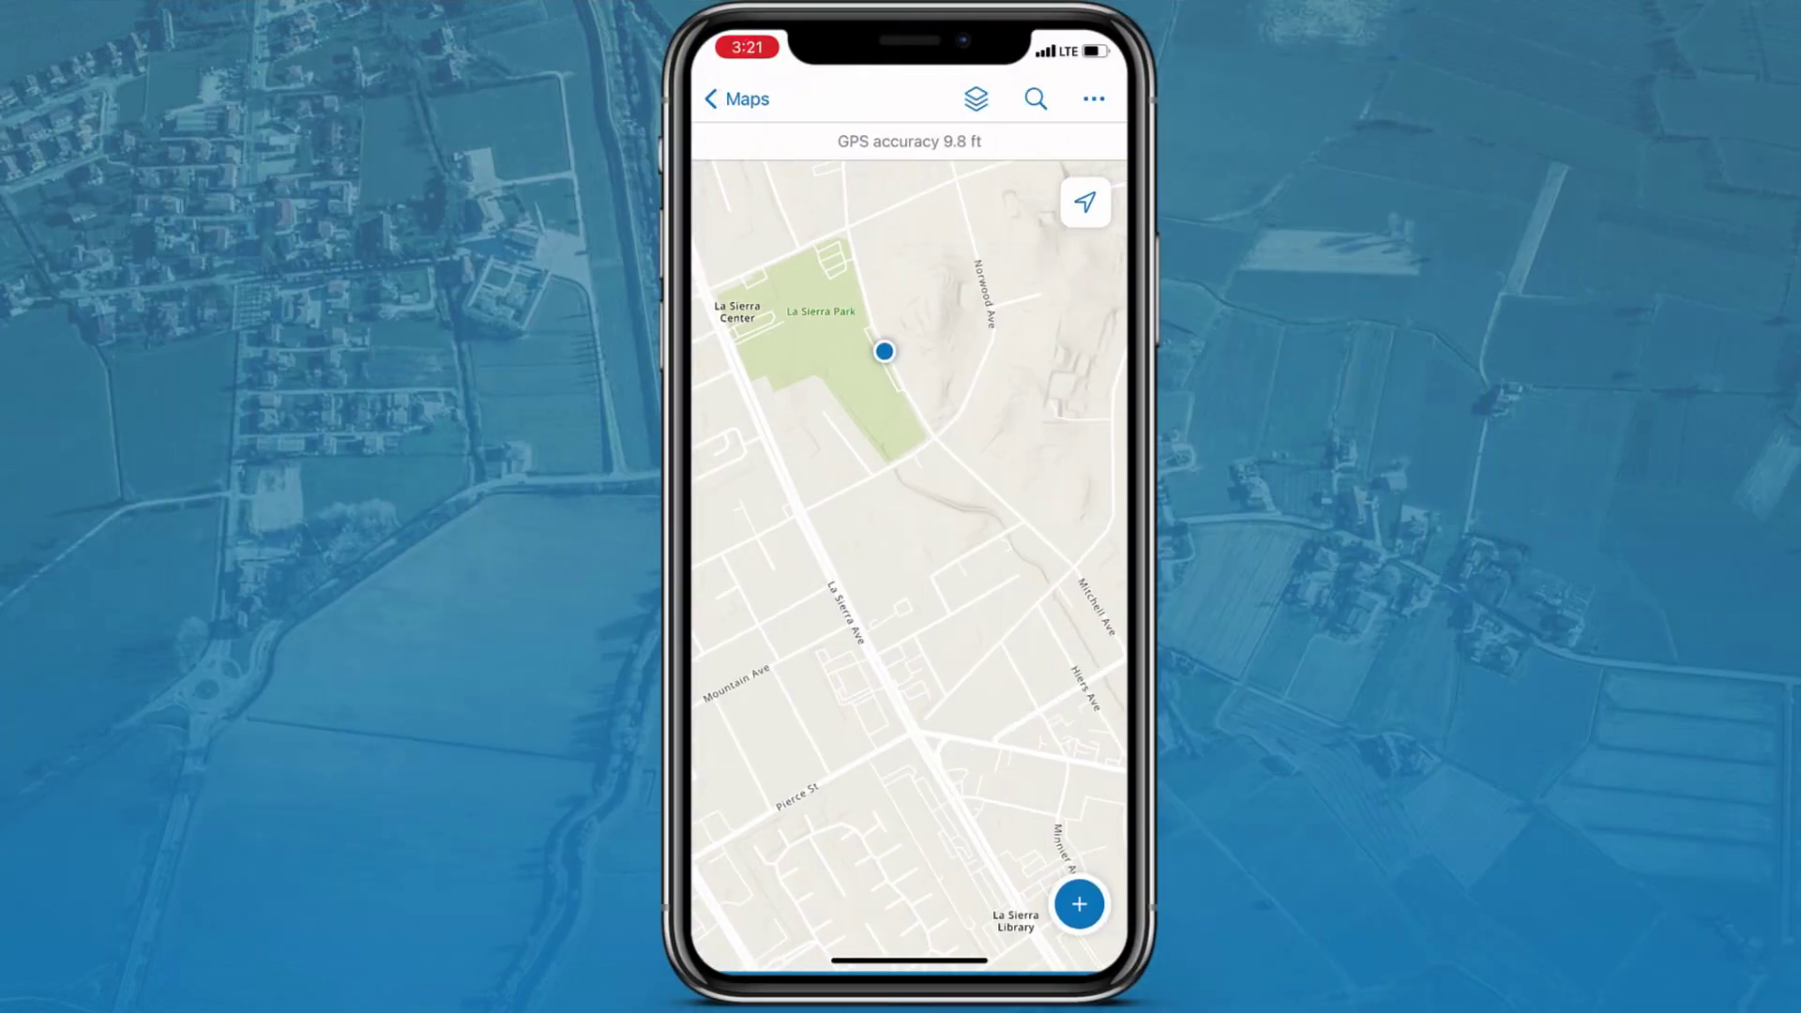
pyautogui.click(1079, 904)
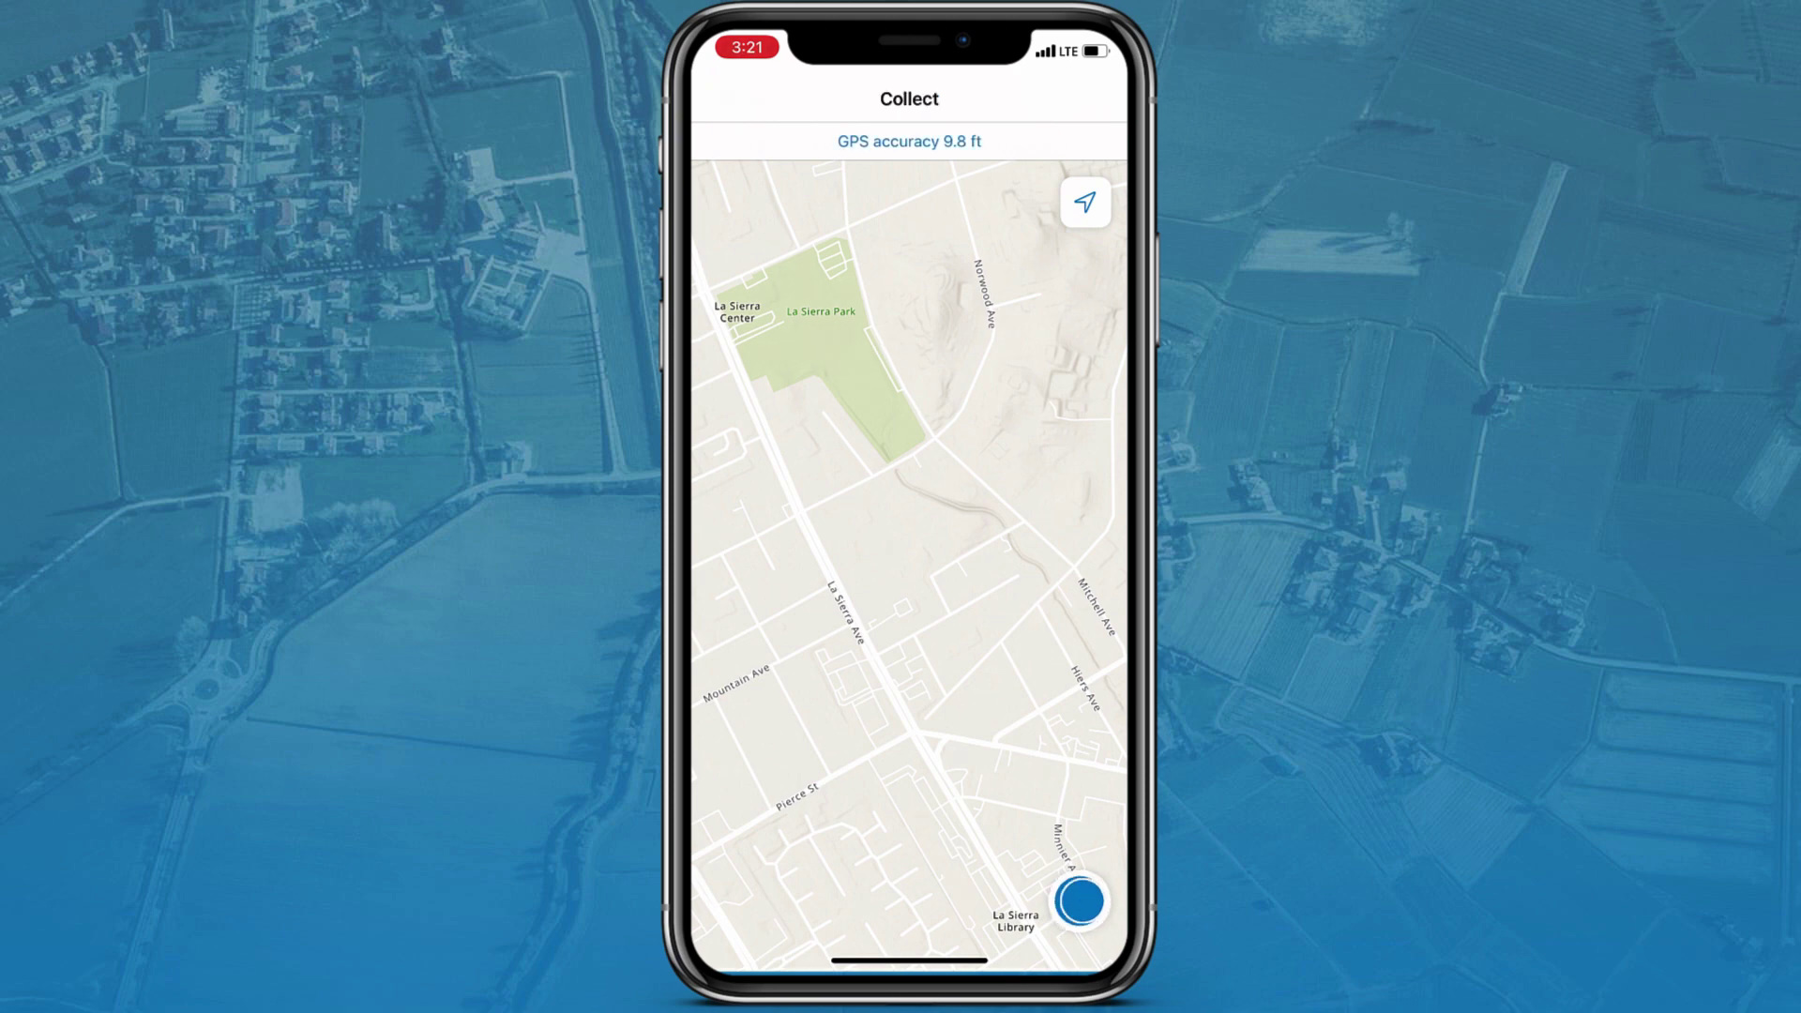
pyautogui.moveTo(872, 675); pyautogui.dragTo(872, 470)
pyautogui.click(797, 472)
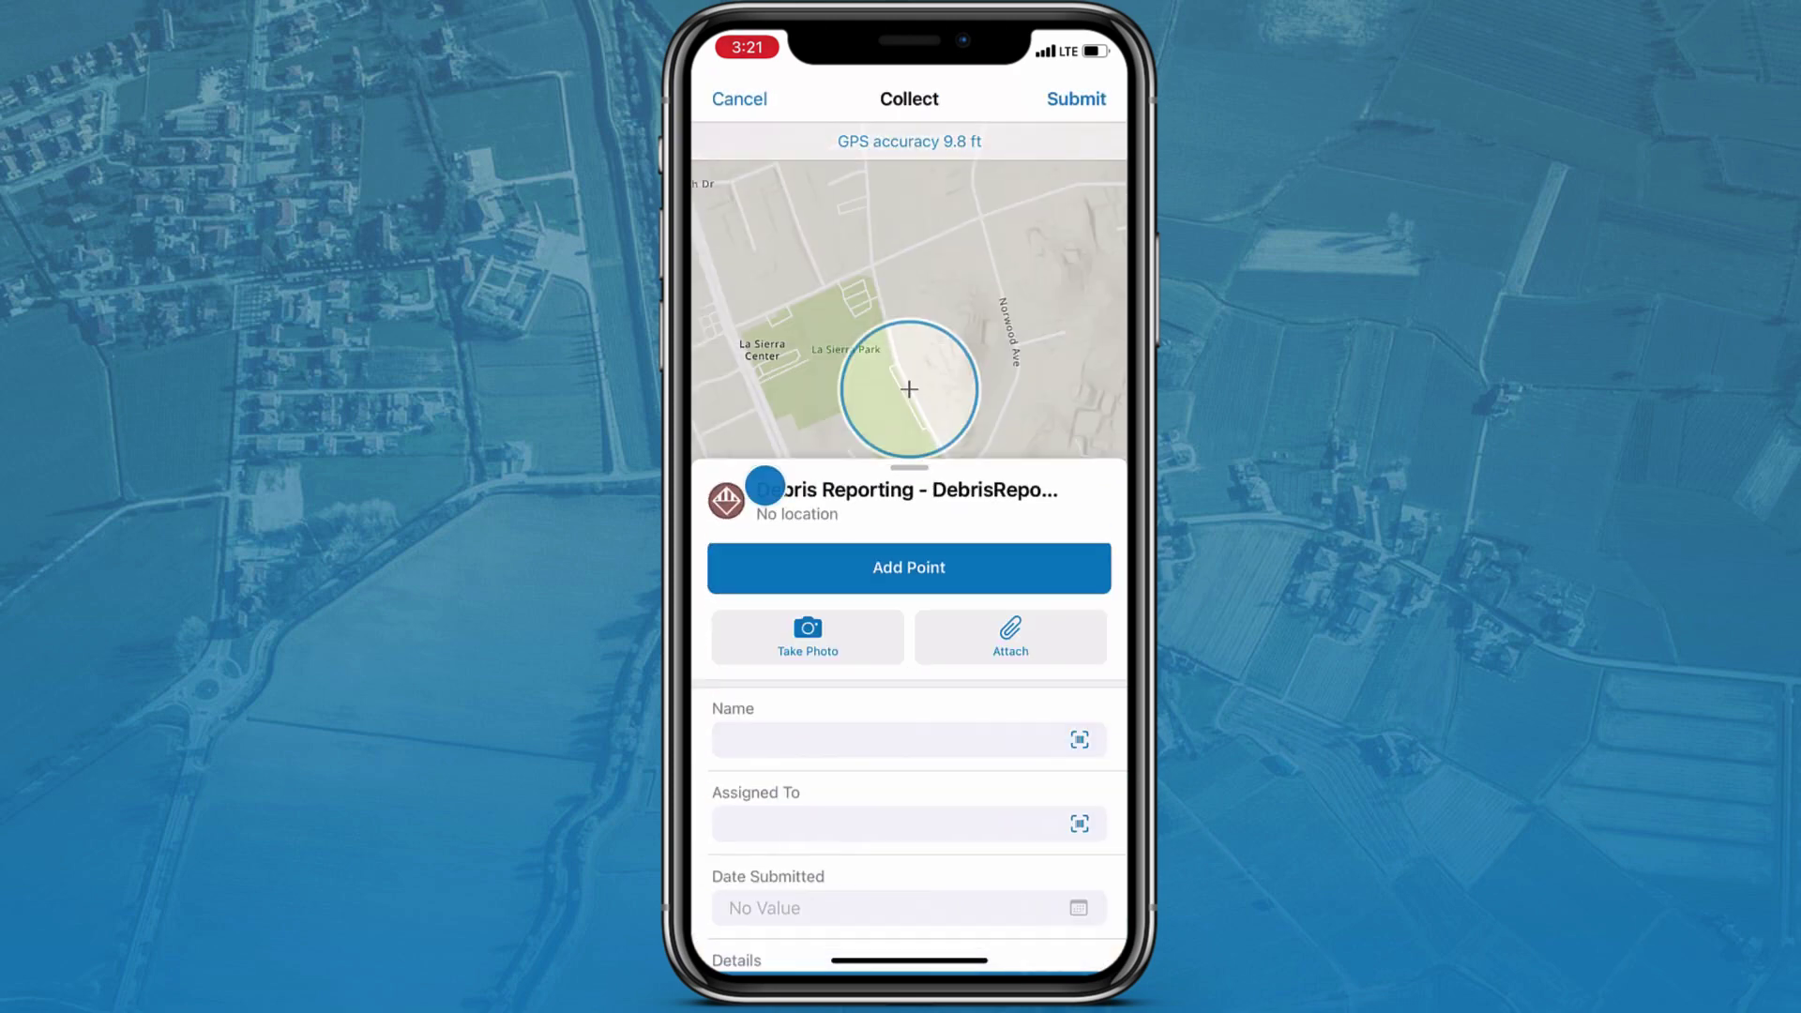
# Step: Enter the reporter's name and the details 'Hazardous waste found' in the form
pyautogui.click(752, 350)
pyautogui.write('Steve')
pyautogui.press('Return')
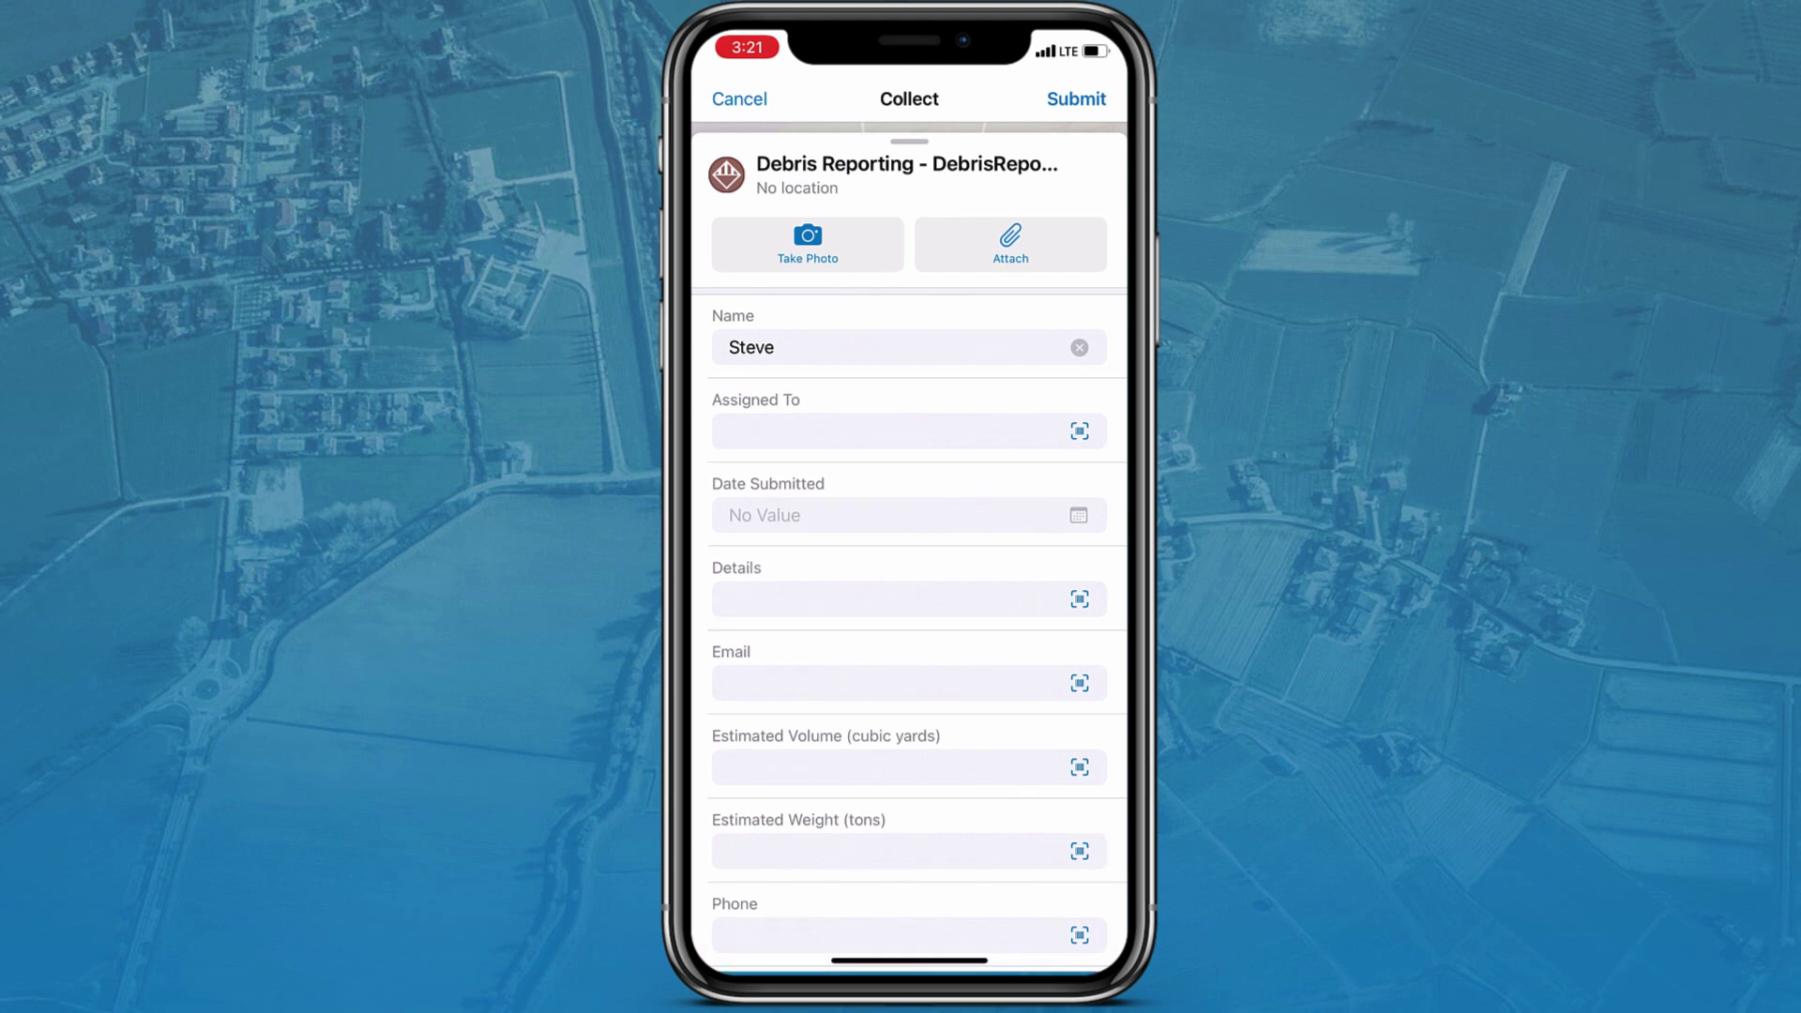
pyautogui.click(757, 600)
pyautogui.write('Hazardous waste found')
pyautogui.press('Return')
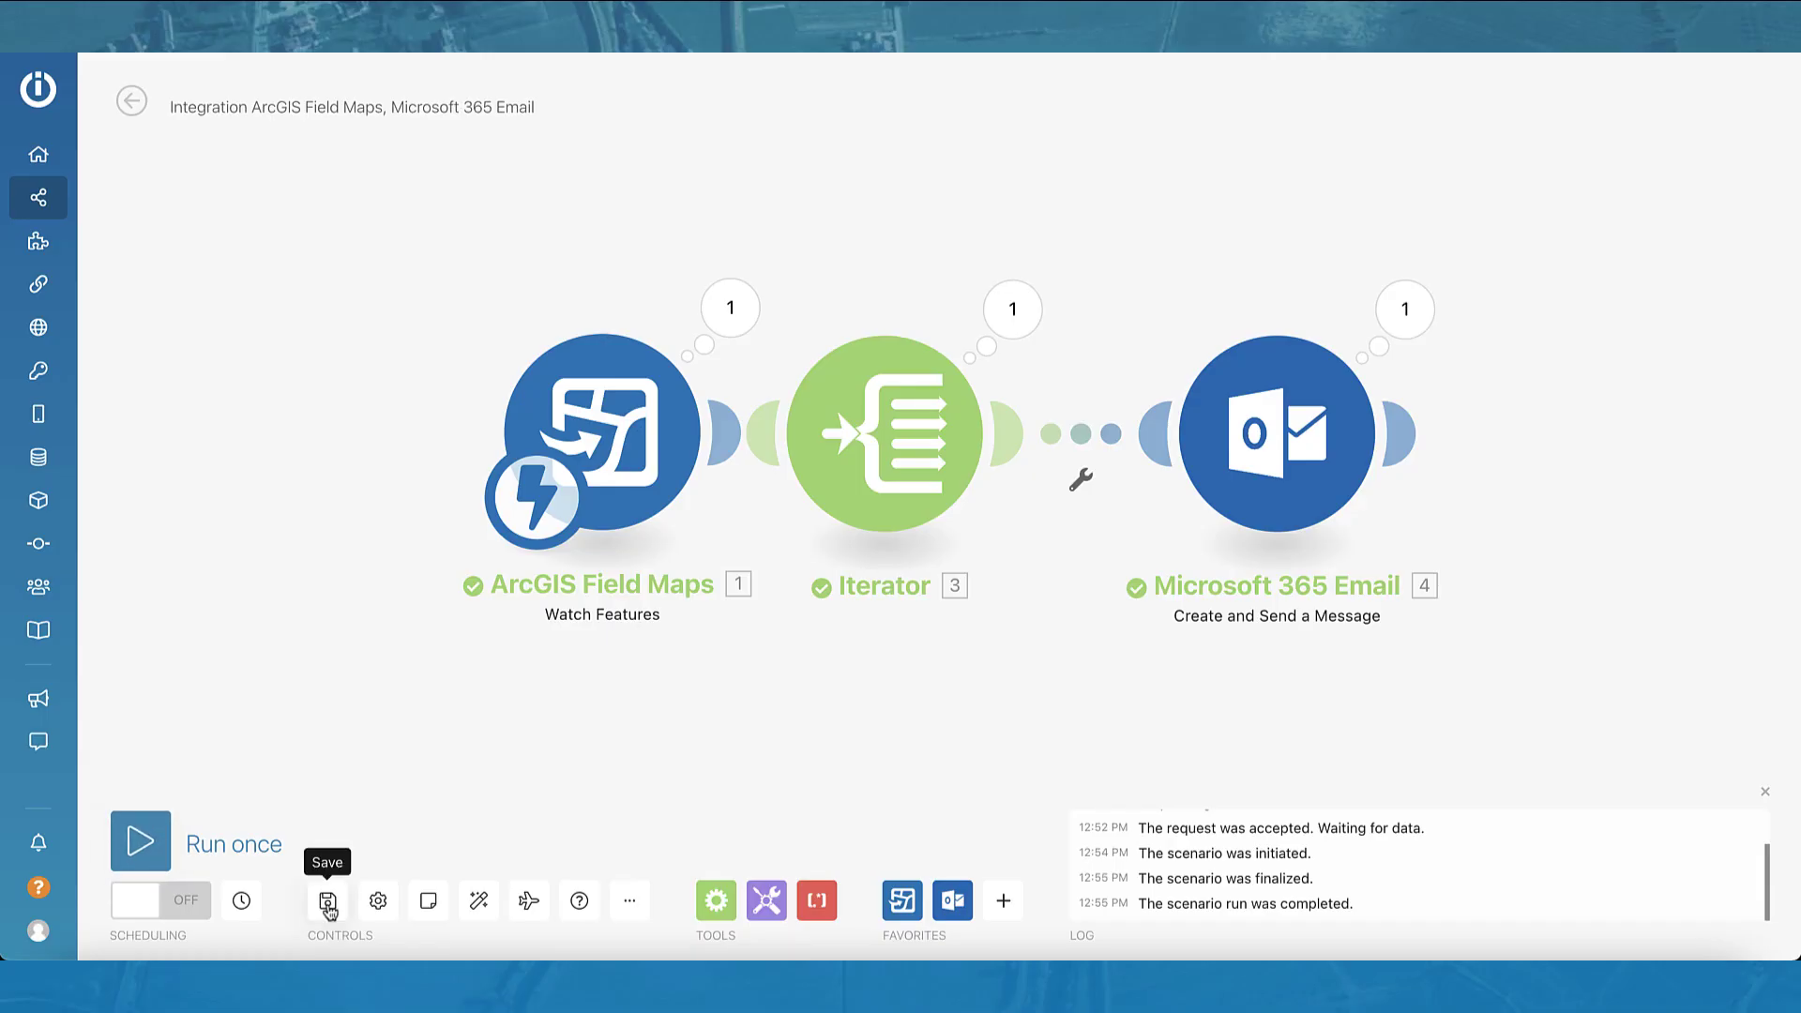
# Step: Save the tested Watch Features → Iterator → Microsoft 365 Email scenario
pyautogui.click(327, 902)
# Step: Switch the scenario's scheduling from OFF to ON, running immediately when new data arrives
pyautogui.click(195, 906)
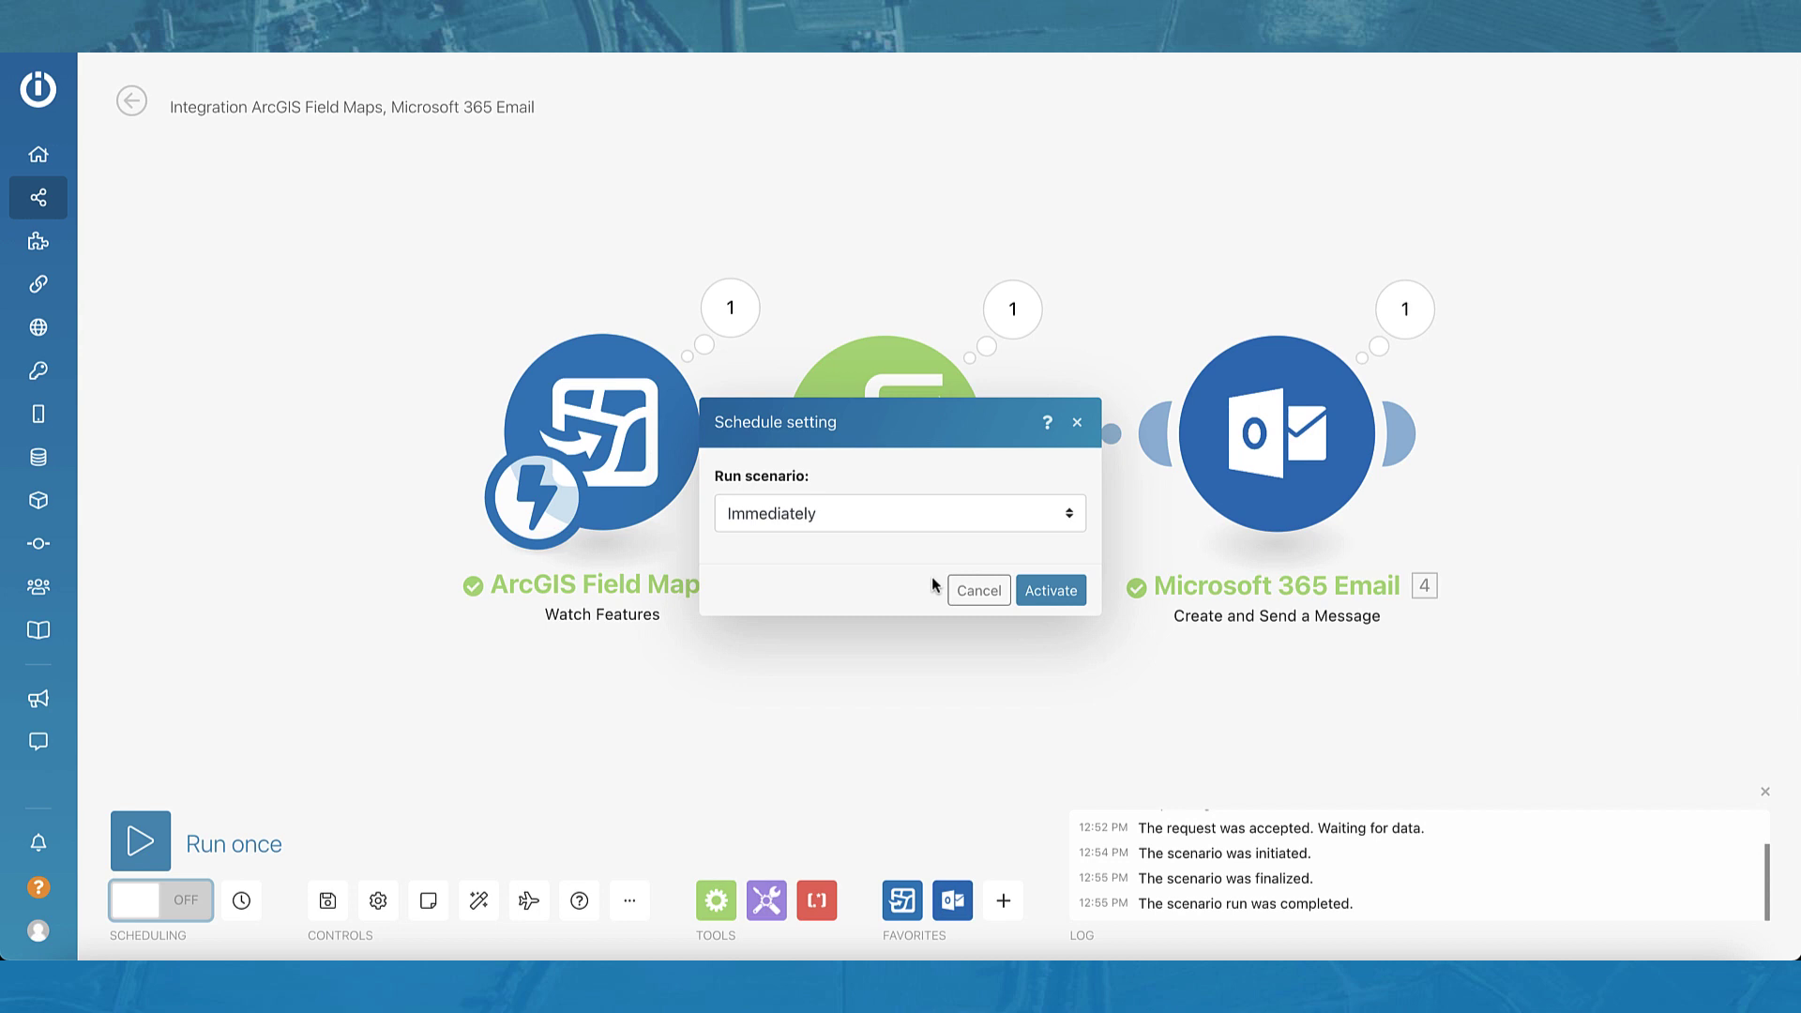
pyautogui.click(1052, 591)
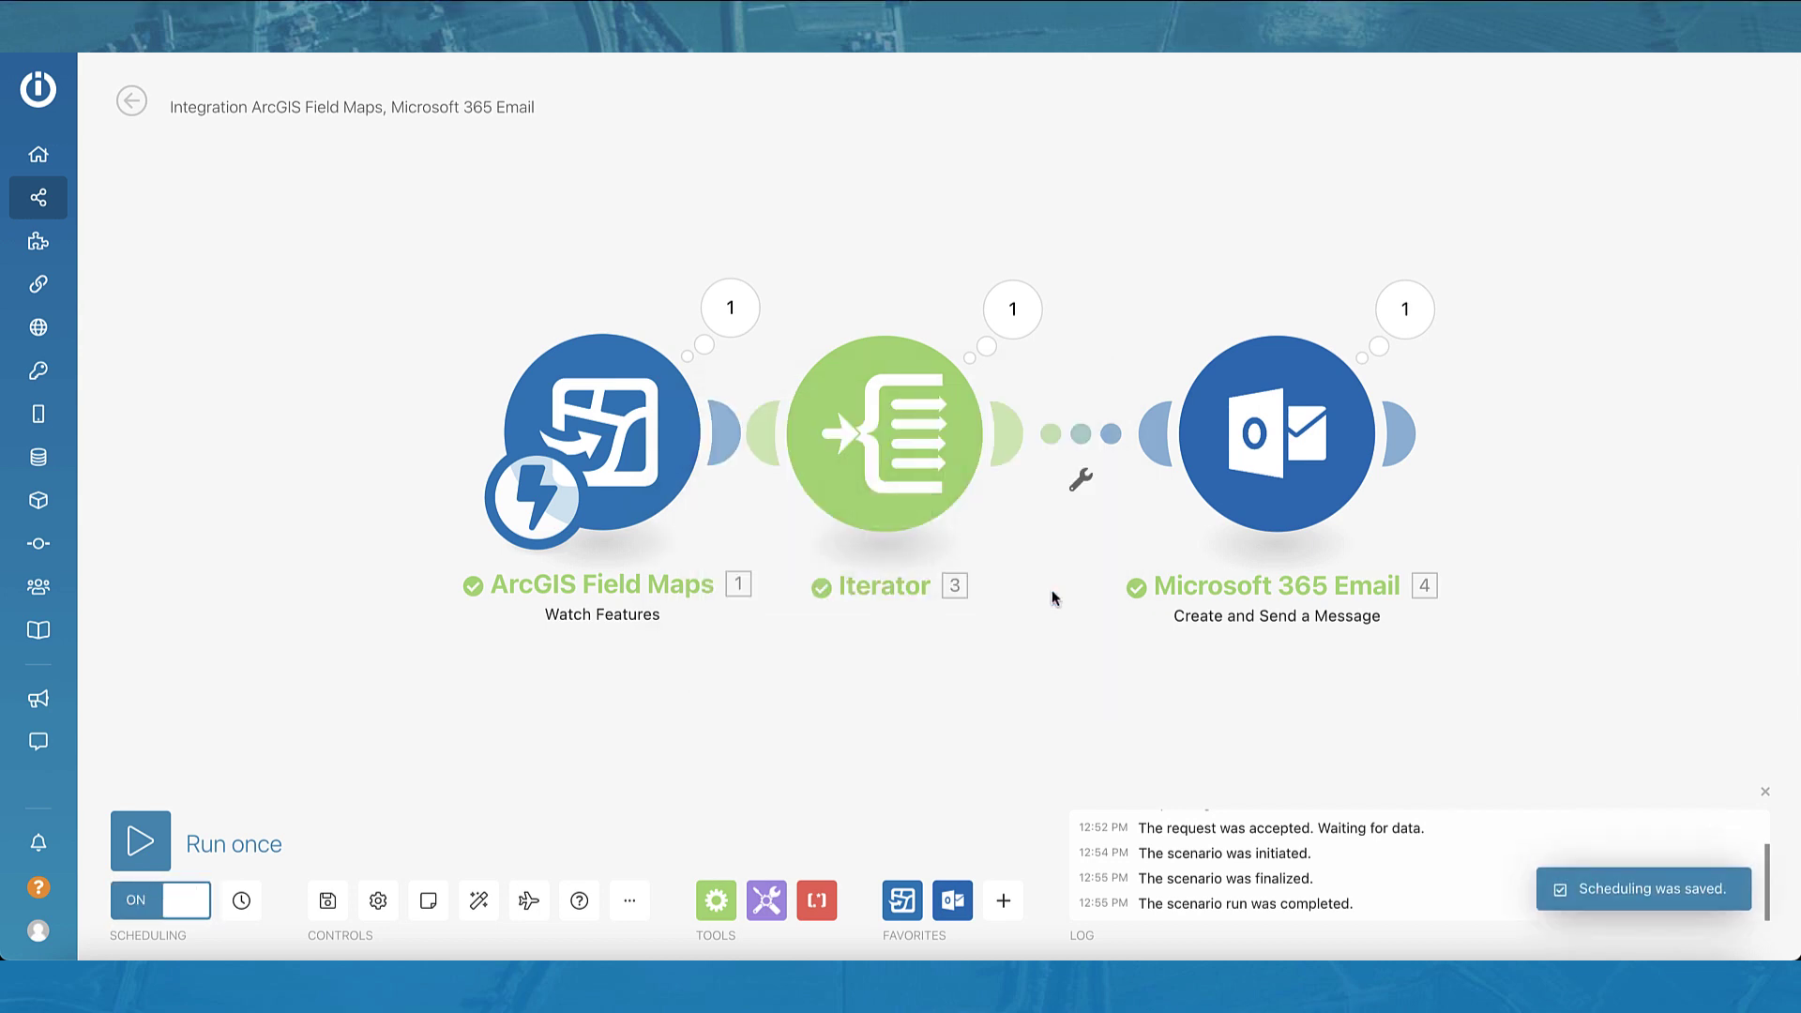